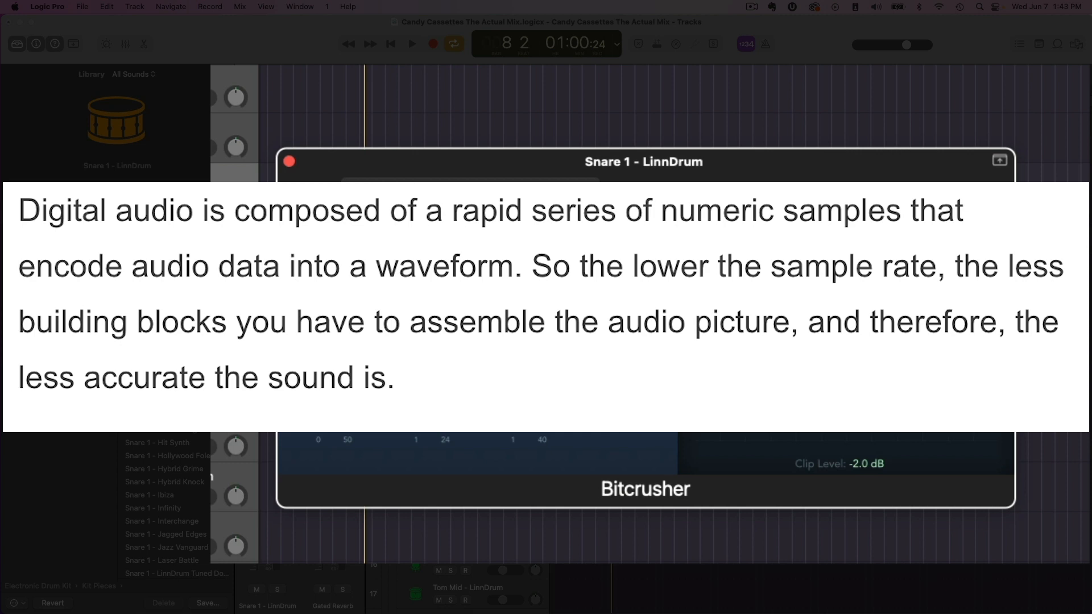
Step: Try the Bitcrusher on the snare with a resolution of 15 bit and downsampling of 12x
left_click_drag(677, 160, 631, 108)
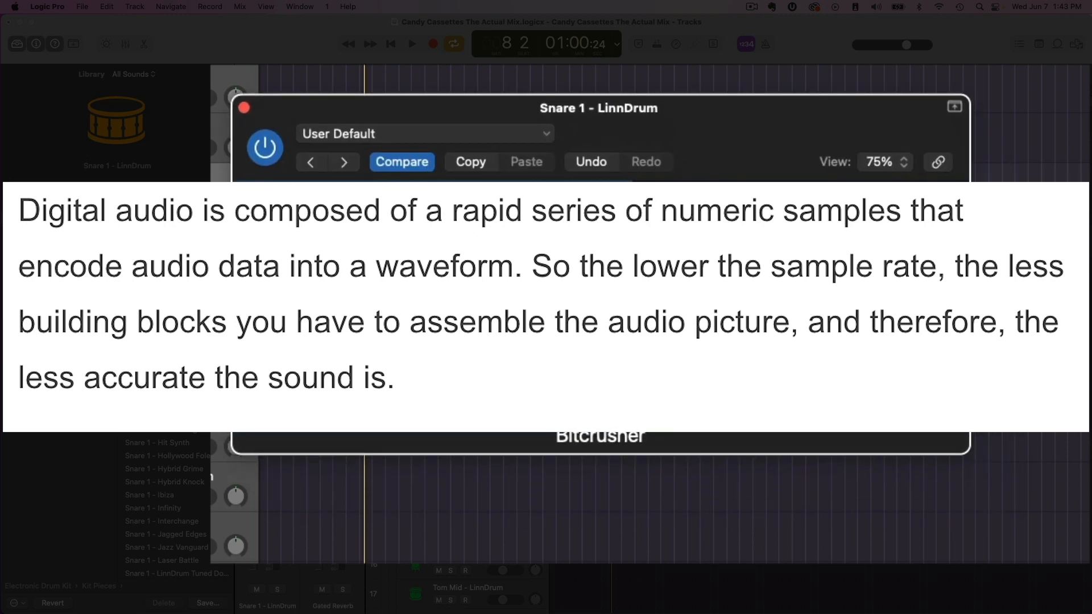
left_click_drag(402, 377, 423, 411)
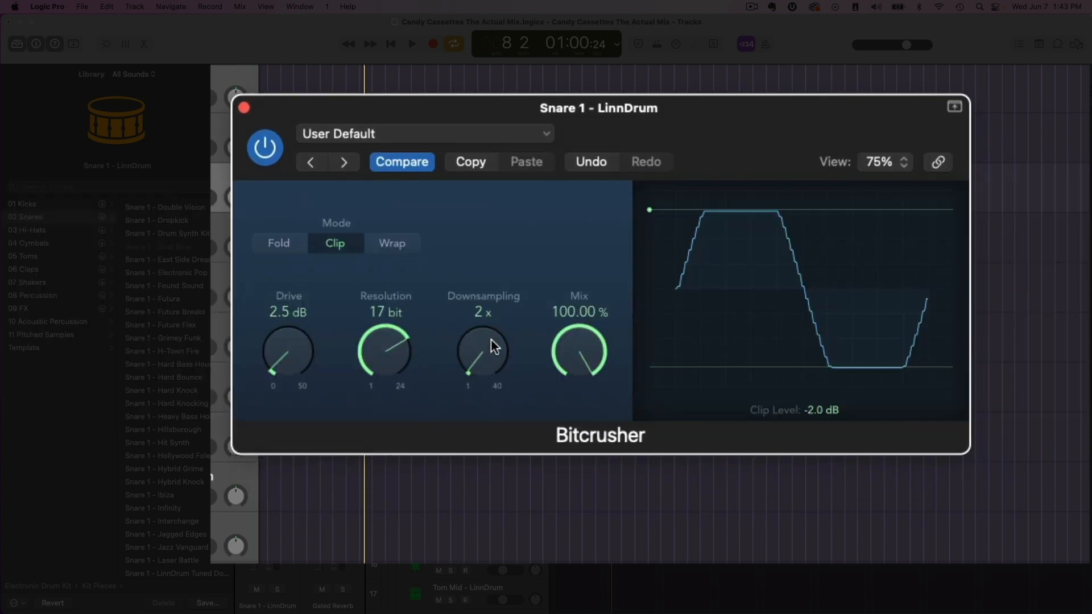
left_click_drag(490, 339, 479, 274)
left_click_drag(376, 350, 387, 490)
left_click_drag(381, 365, 394, 242)
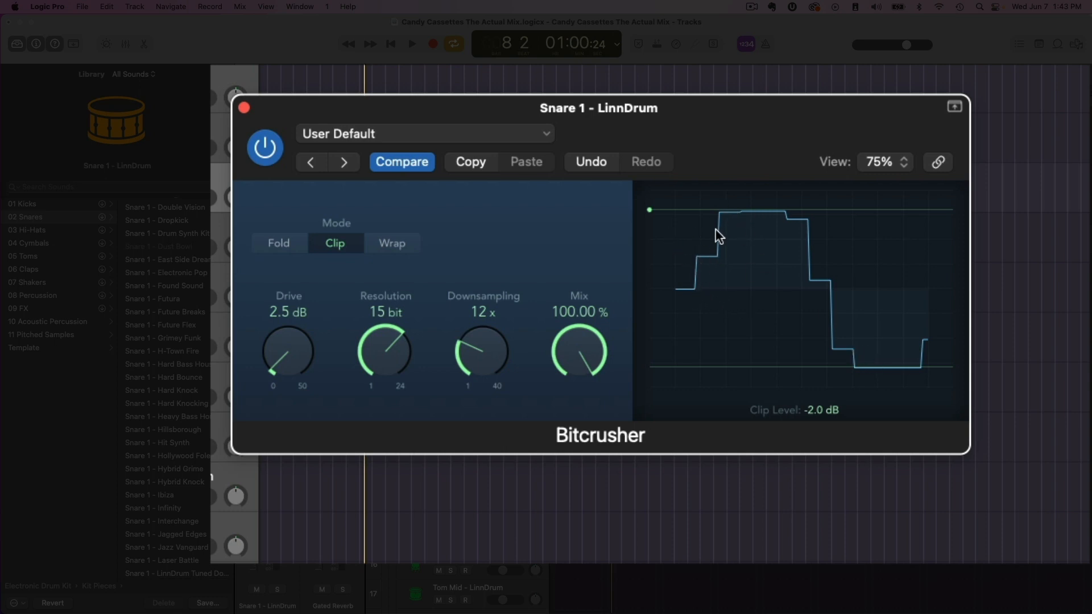
left_click_drag(647, 117, 639, 83)
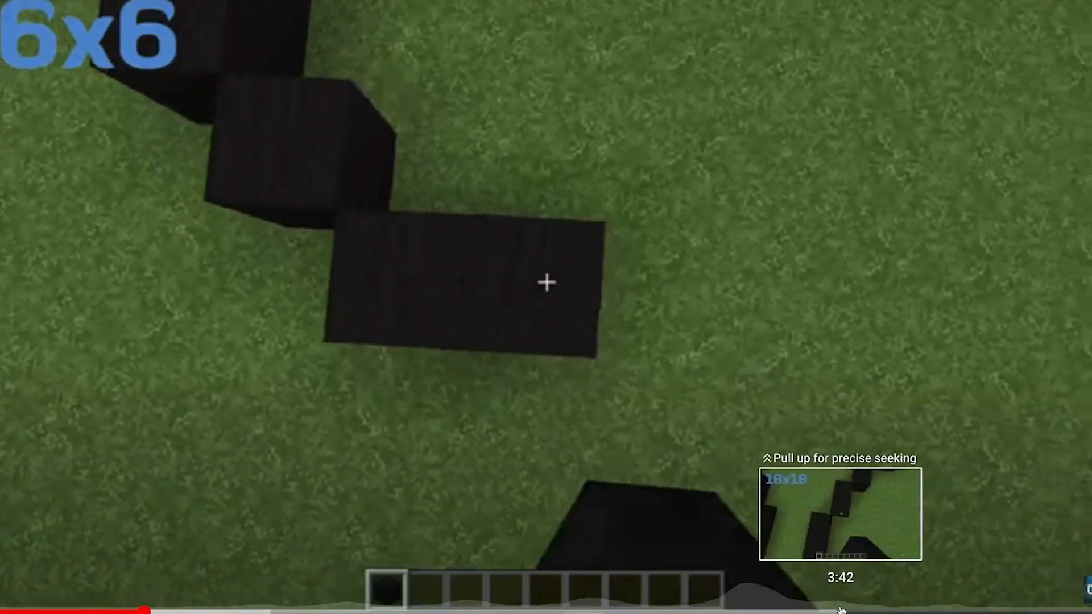
left_click(843, 610)
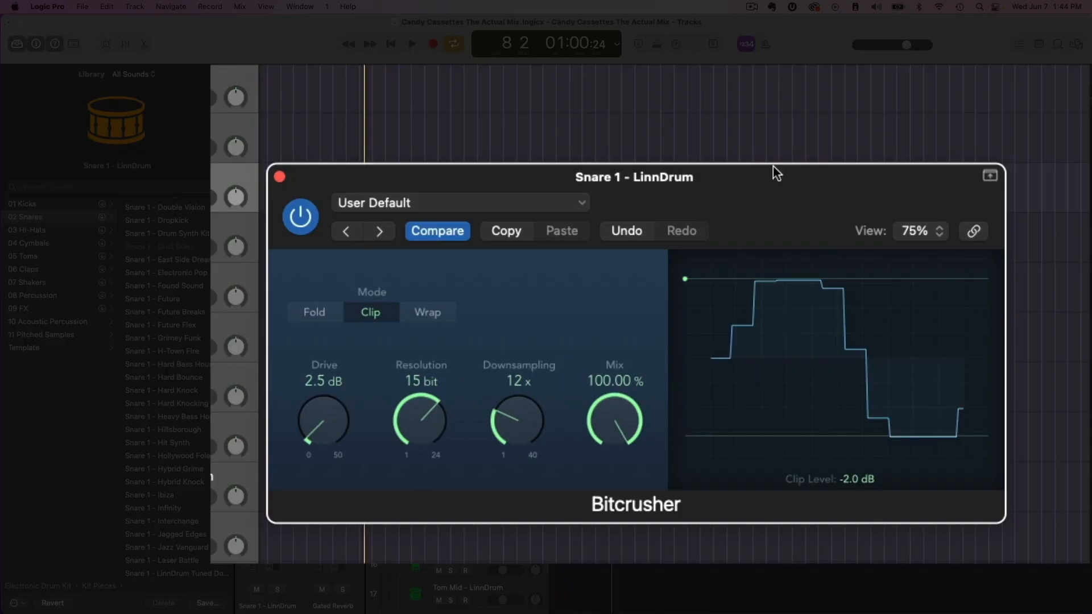
Step: Reset the Bitcrusher's downsampling to 1x and its resolution to 24 bit
left_click_drag(775, 171, 780, 224)
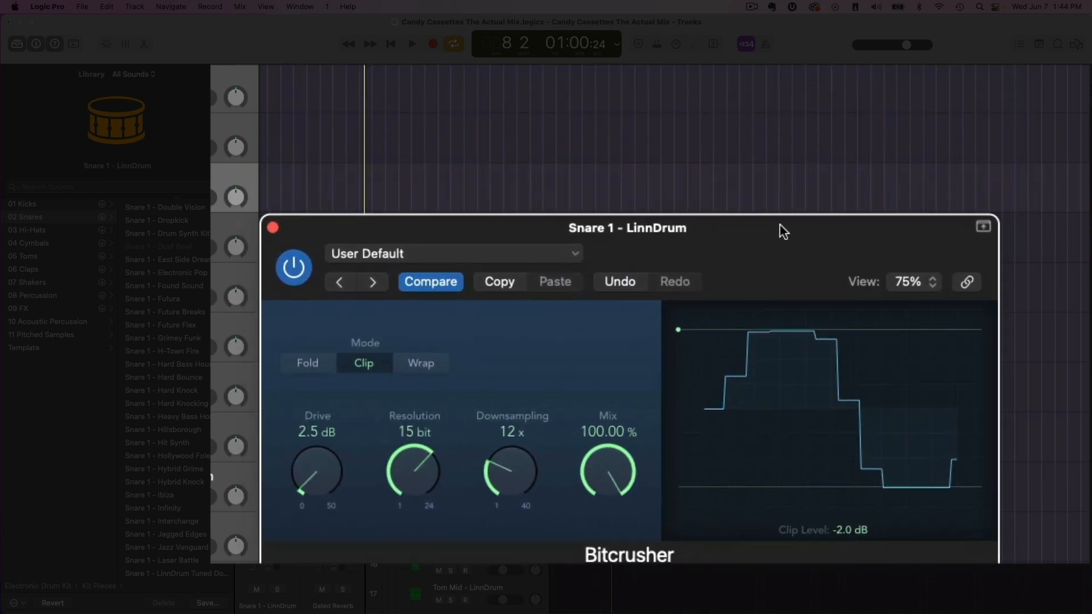
left_click_drag(521, 497, 534, 558)
left_click_drag(706, 252, 690, 129)
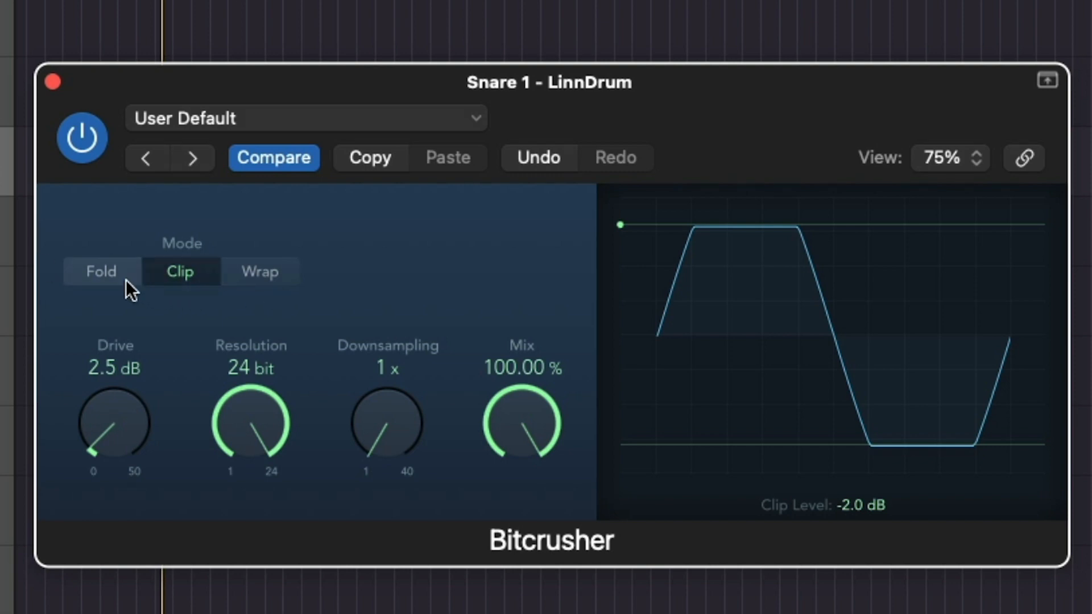
Step: Compare the Bitcrusher's Fold, Clip and Wrap modes on the waveform display, finishing on Clip
left_click(310, 266)
left_click(177, 275)
left_click(268, 274)
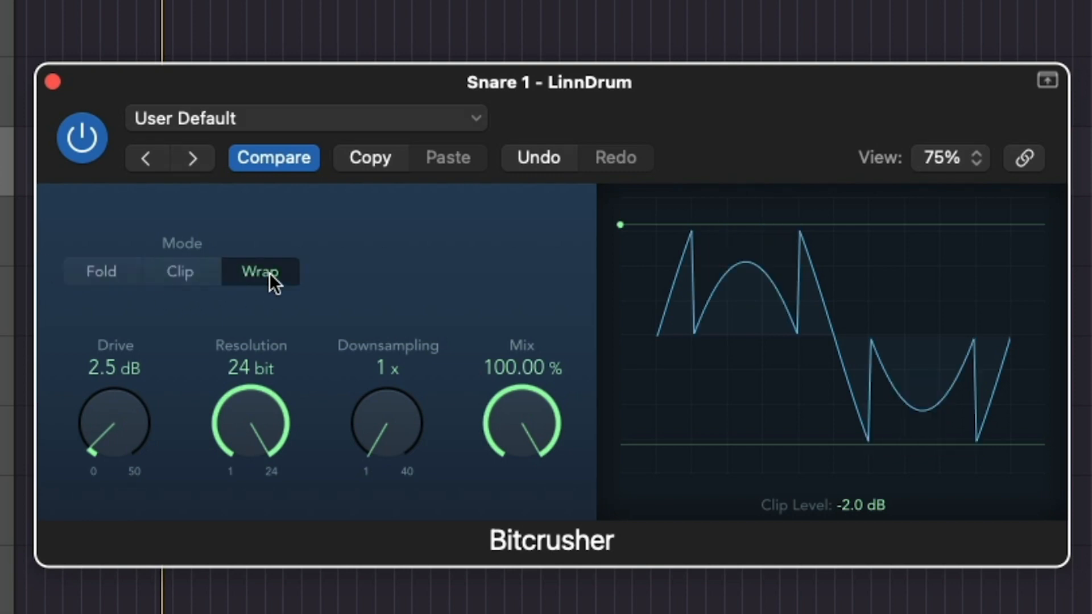
left_click(207, 271)
left_click(260, 271)
left_click(192, 267)
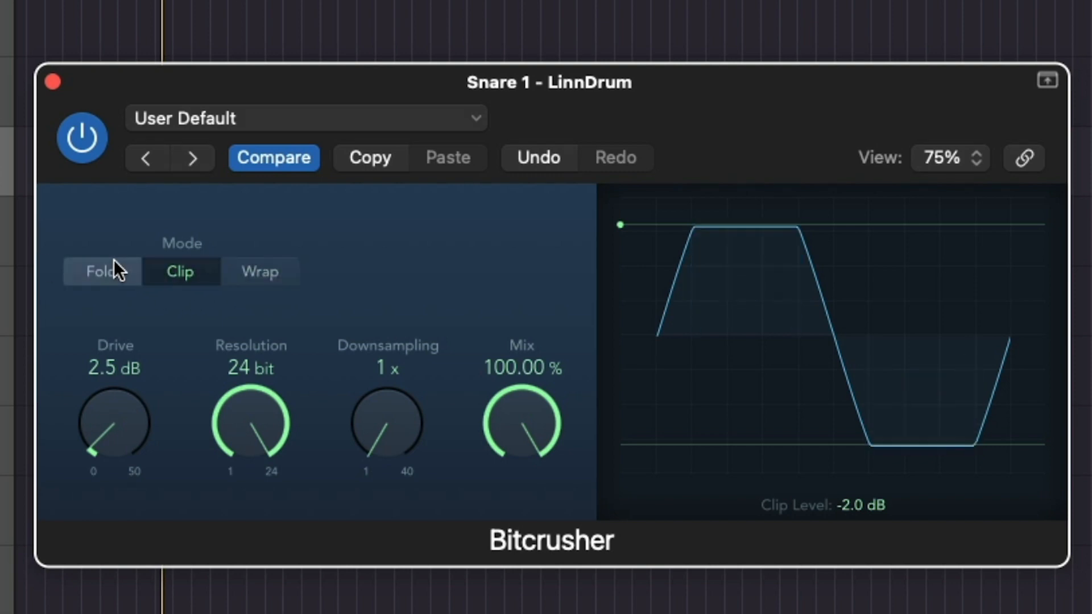
left_click(101, 268)
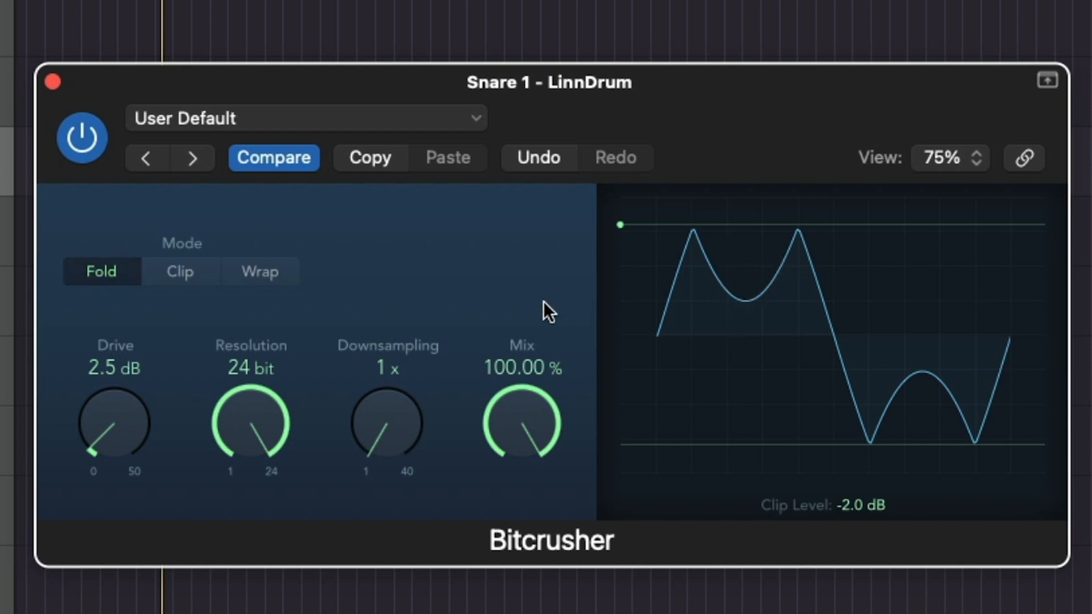
left_click(193, 279)
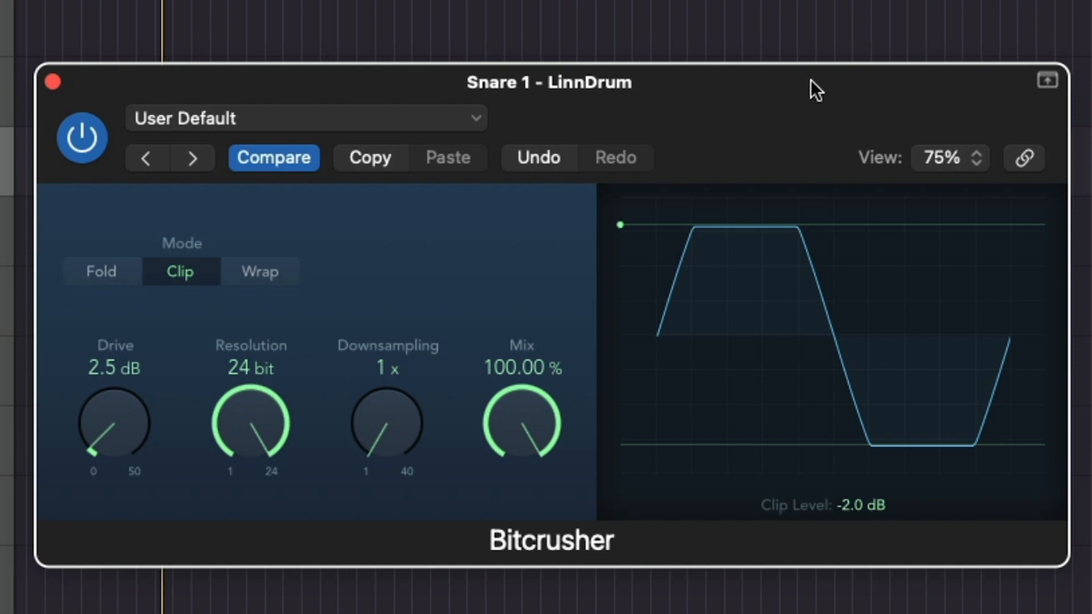
Step: Try Wrap mode with the drive raised to 5.5 dB, and return to Clip mode with the drive at 0 dB
left_click_drag(811, 80, 828, 56)
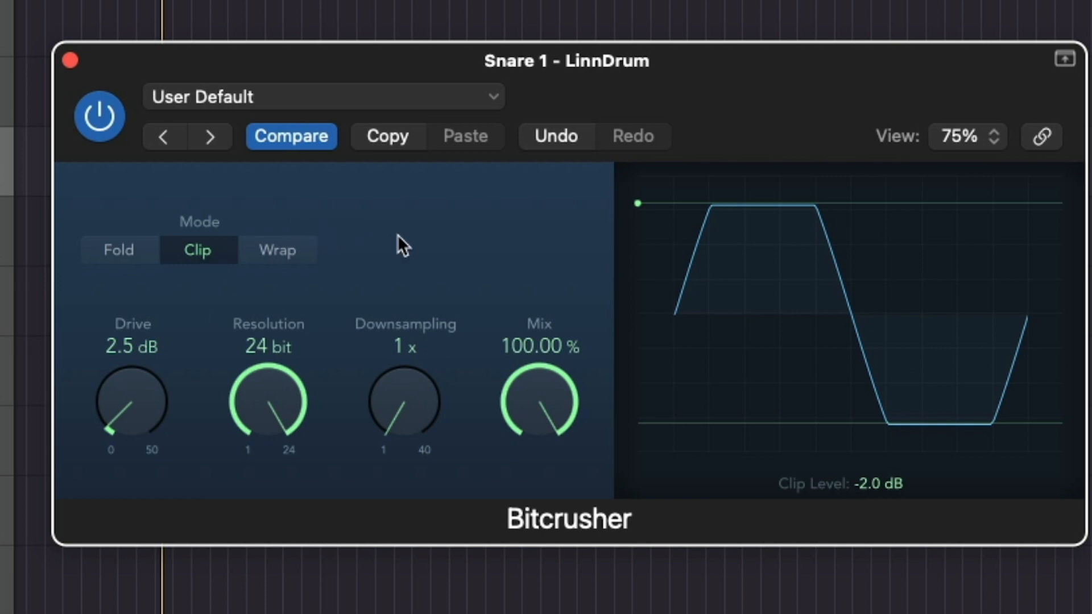
left_click(280, 251)
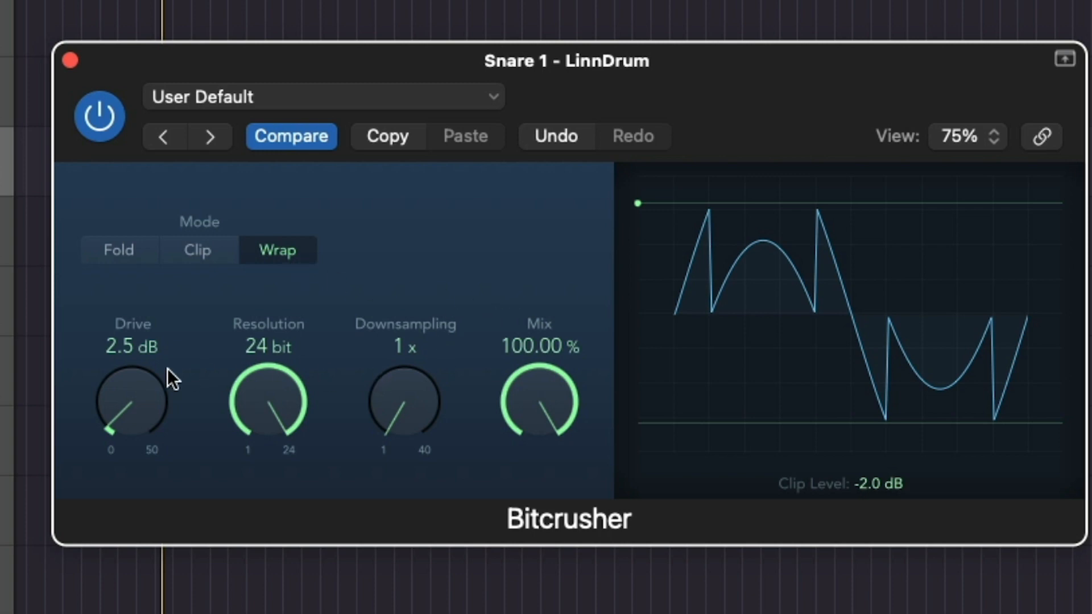
left_click_drag(125, 392, 138, 370)
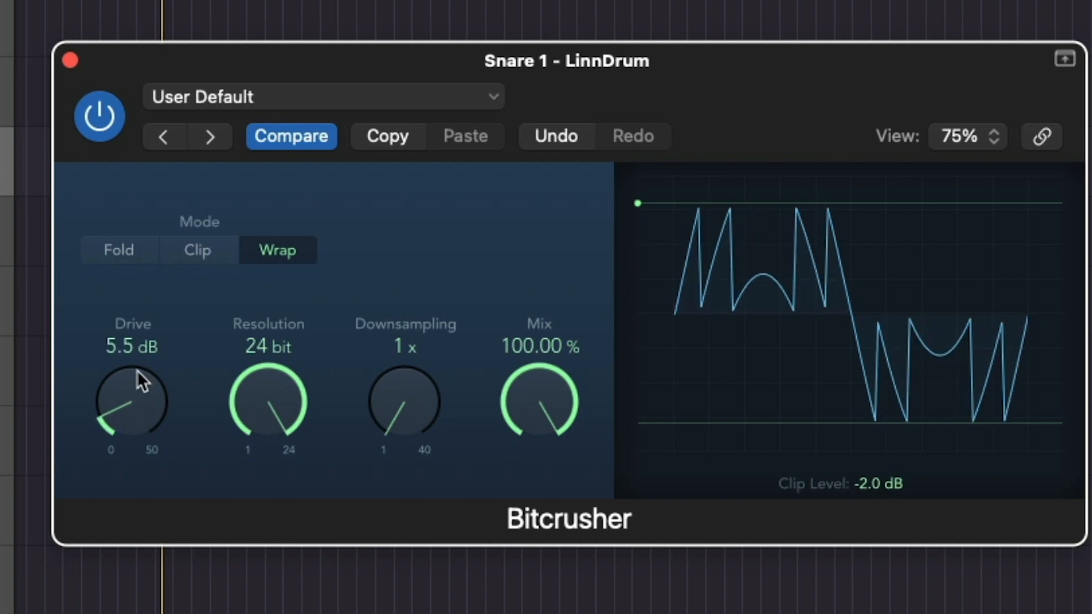
left_click_drag(137, 370, 118, 538)
left_click(197, 250)
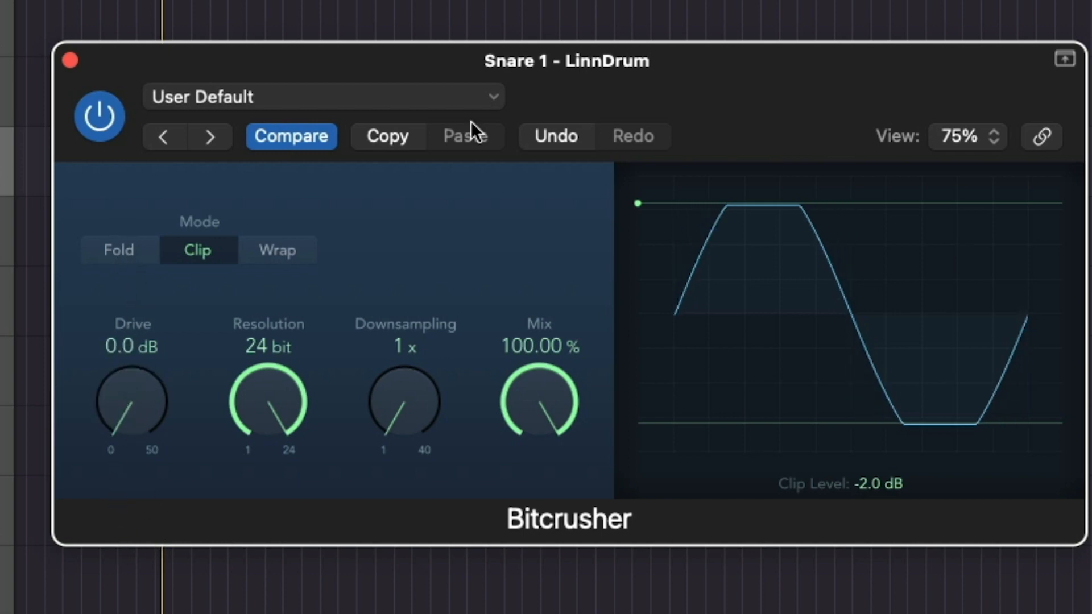
Step: Lower the Bitcrusher's resolution to 1 bit and play the Snare 1 track soloed
left_click_drag(286, 423, 265, 346)
left_click_drag(289, 395, 287, 579)
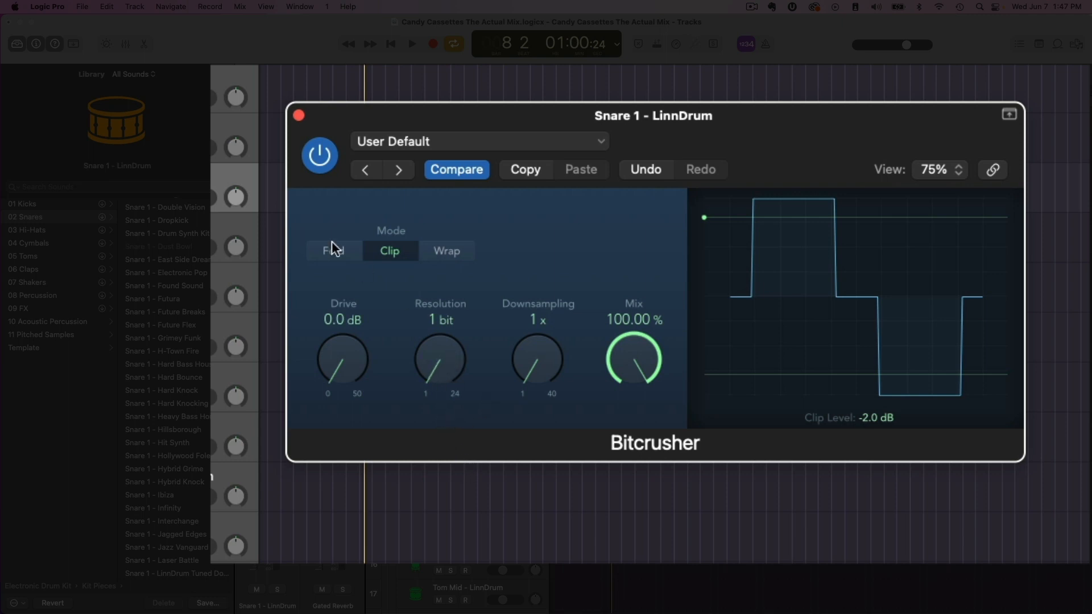
key("s")
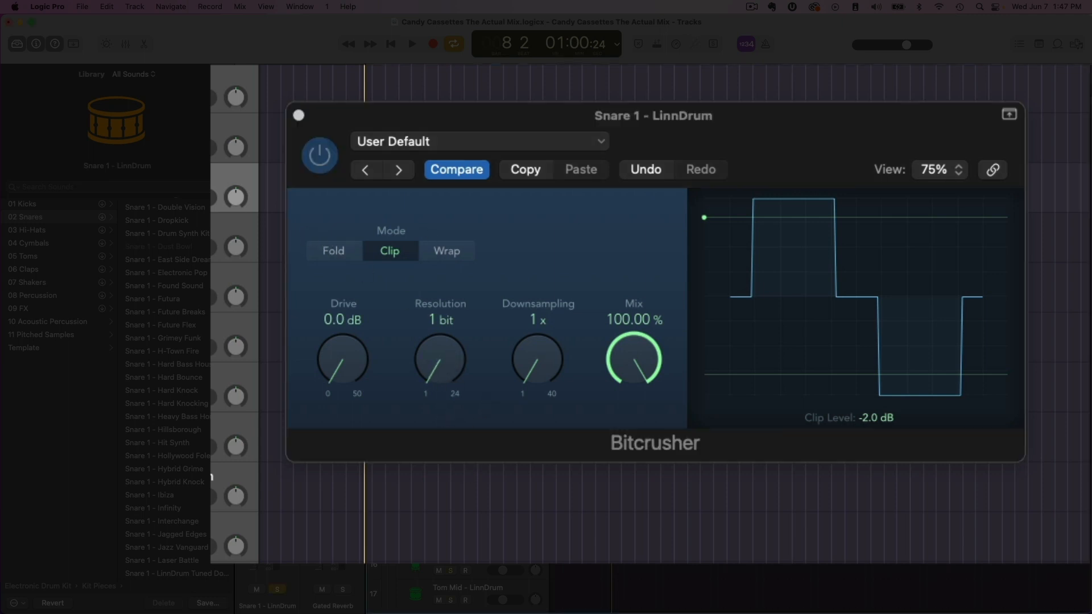
key("space")
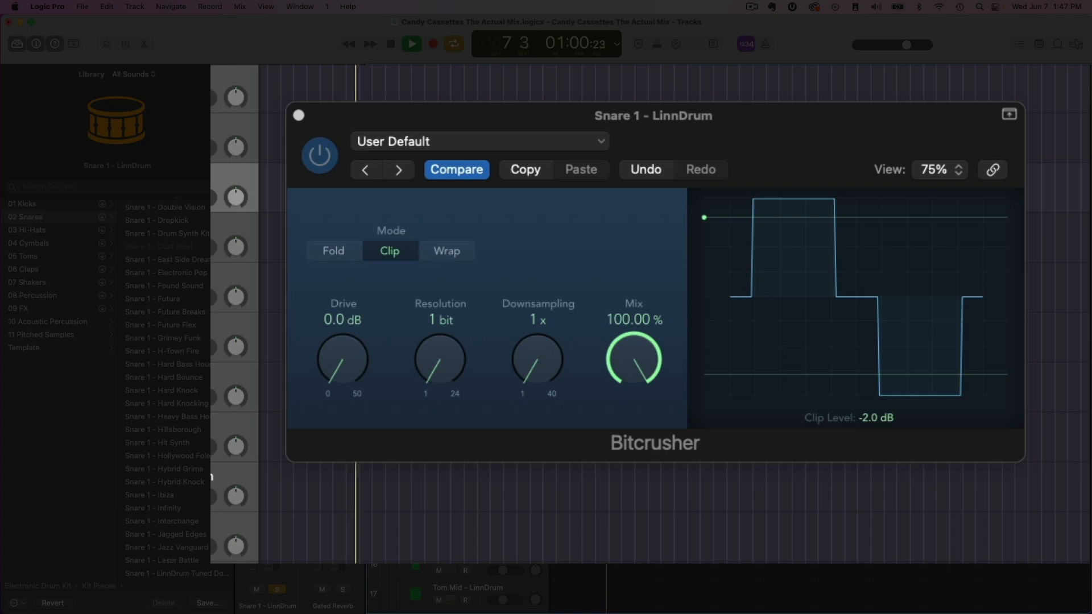
Step: Vary the resolution between 24 bit and 16 bit, leaving it at 24 bit
left_click_drag(446, 367, 433, 239)
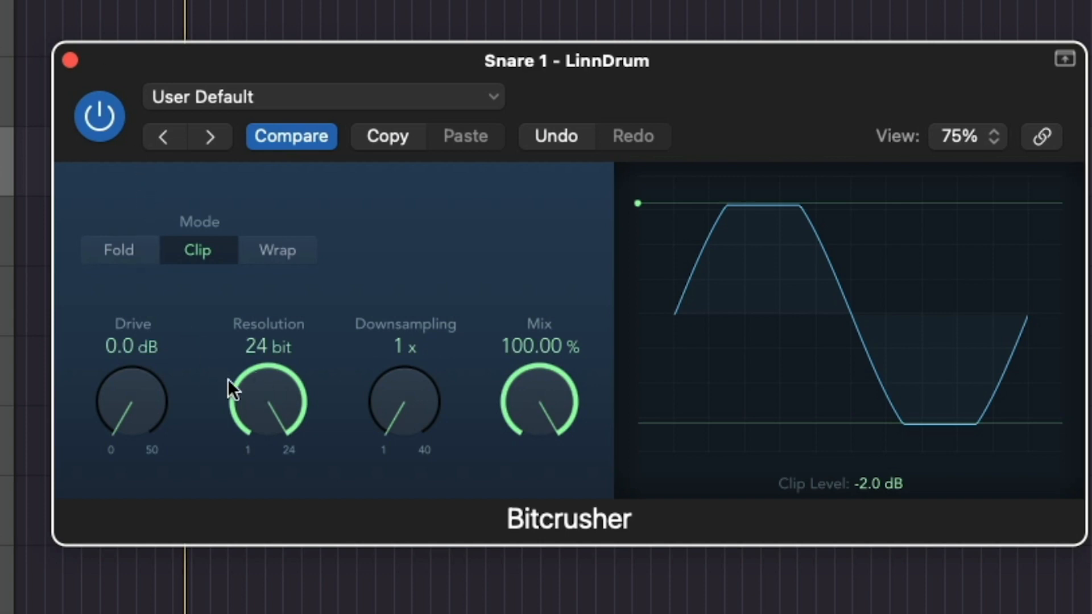
left_click_drag(264, 367, 289, 494)
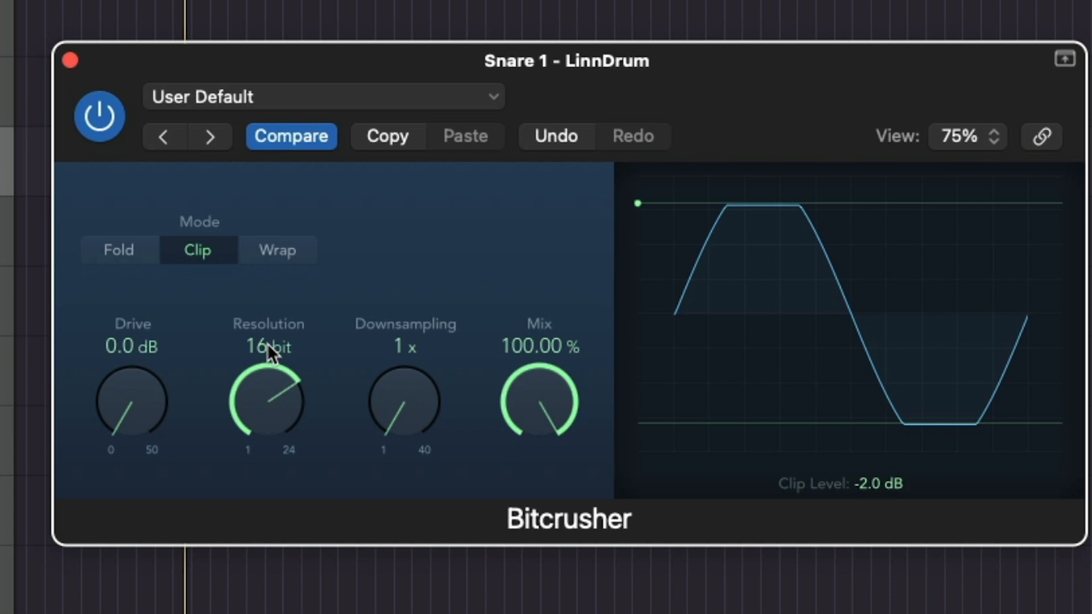
left_click_drag(269, 411, 263, 507)
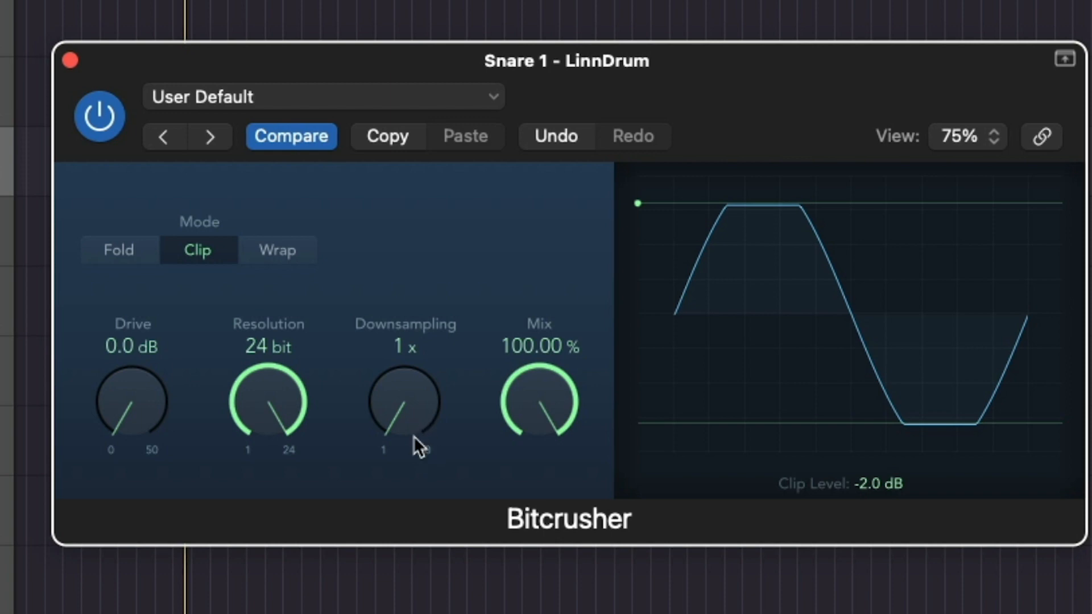
Step: Raise the downsampling to 10x, and set the clip level to 0 dB after trying -10 dB
left_click_drag(404, 423, 400, 404)
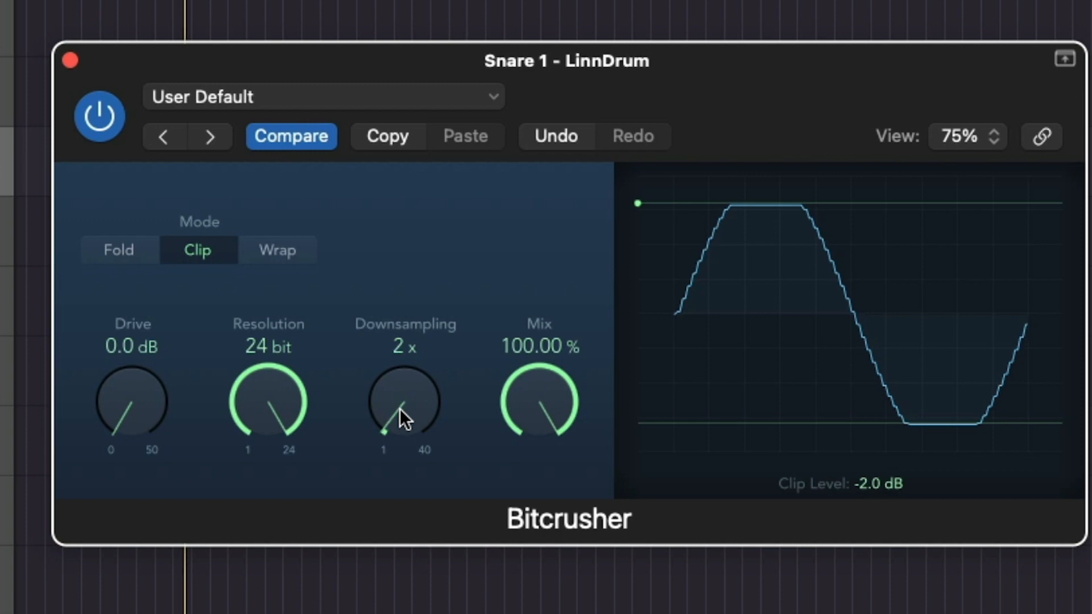
left_click_drag(398, 409, 375, 317)
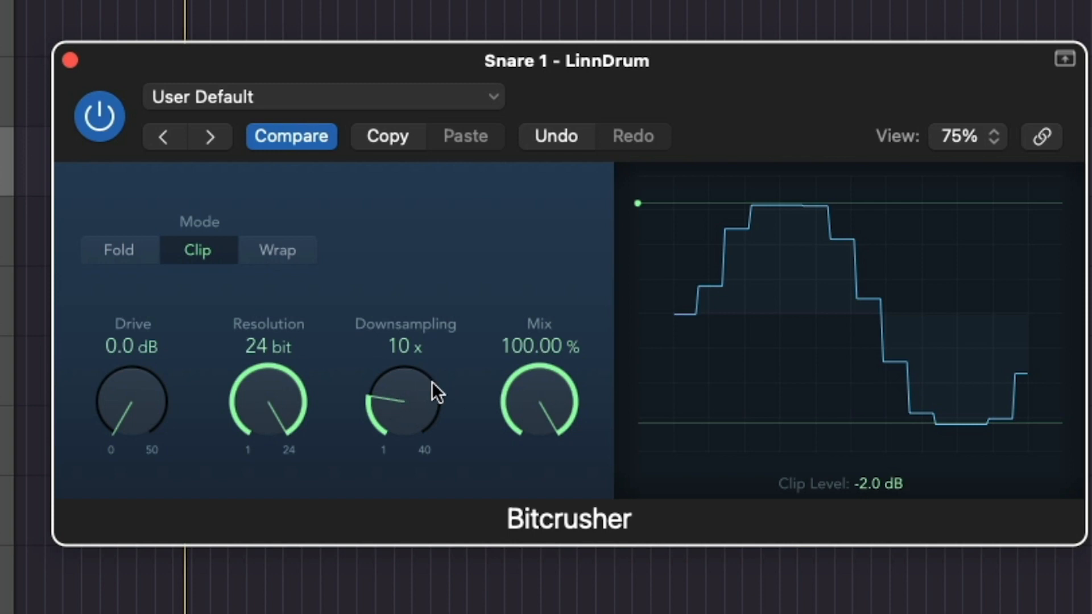
left_click_drag(531, 398, 497, 351)
left_click_drag(639, 200, 649, 278)
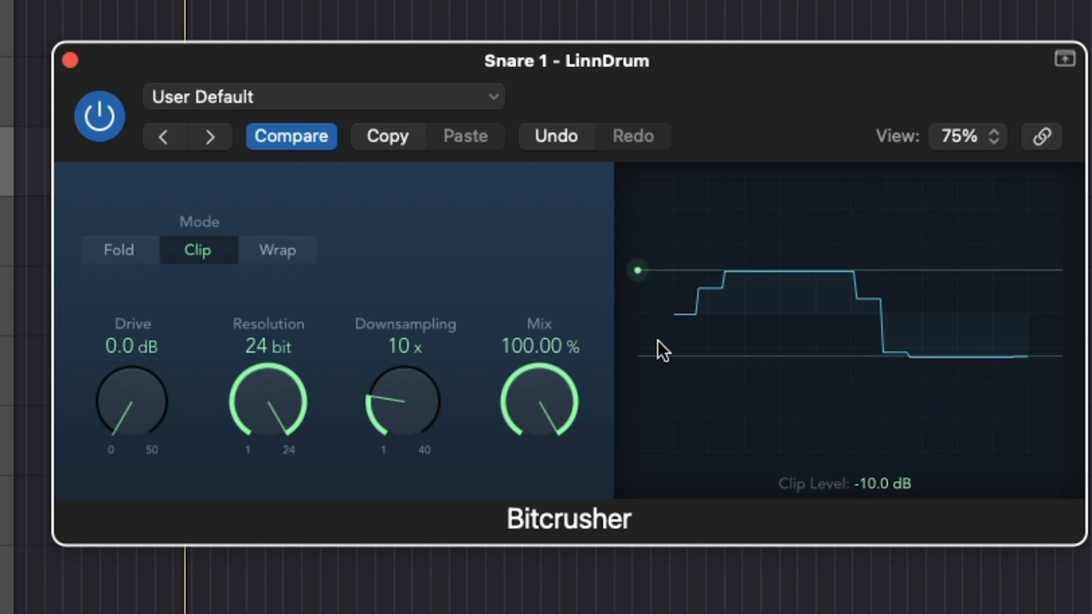
left_click_drag(658, 340, 644, 94)
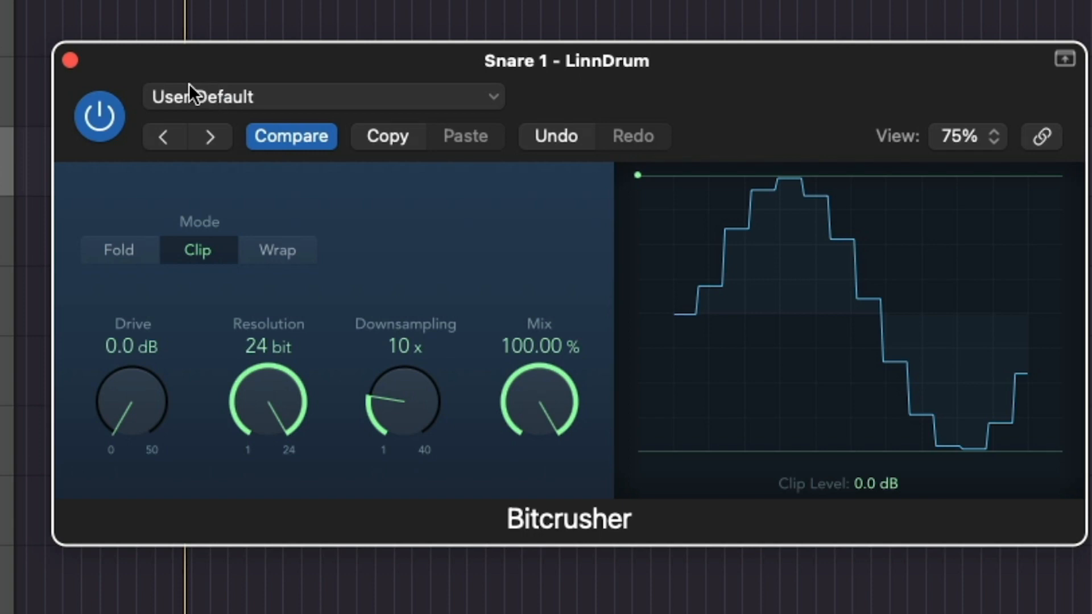
Step: Set the snare's Bitcrusher to 2x downsampling, 2.5 dB drive and a 70.60% mix
left_click(71, 58)
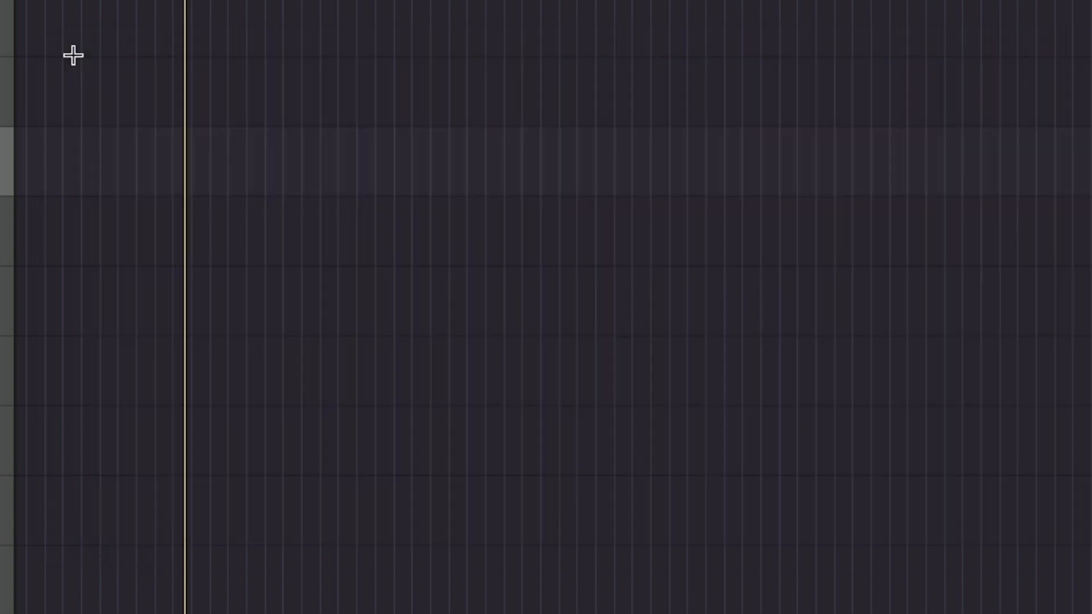
key("v")
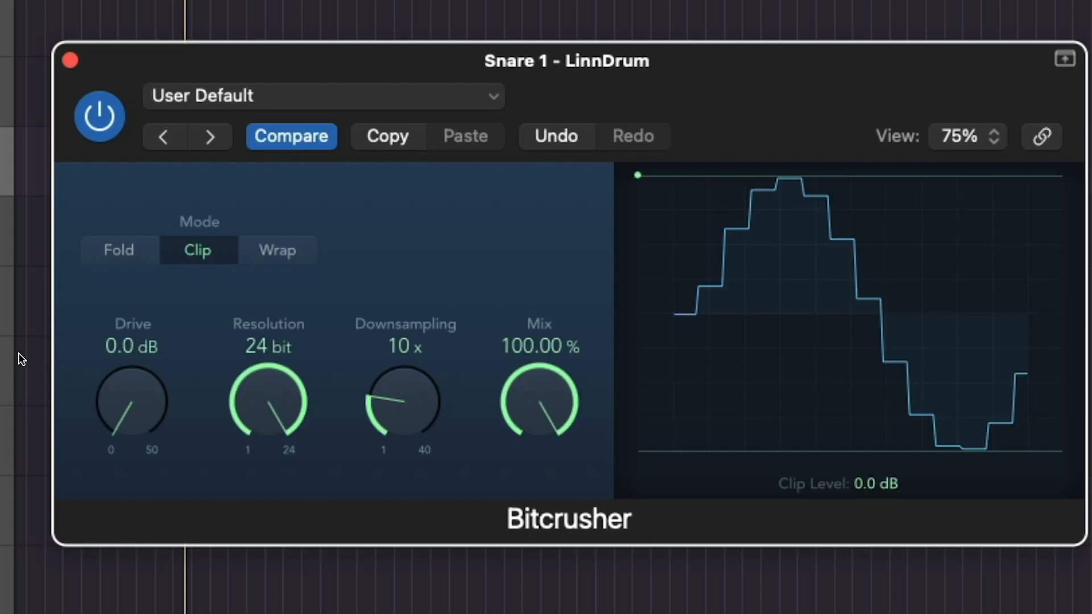
left_click_drag(382, 378, 394, 488)
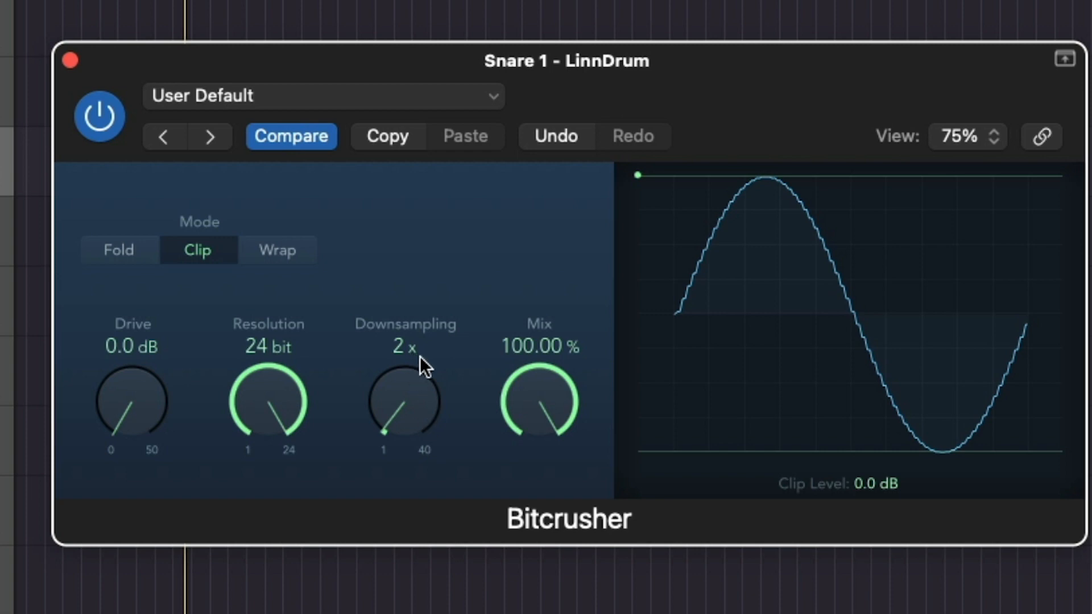
left_click_drag(135, 408, 136, 385)
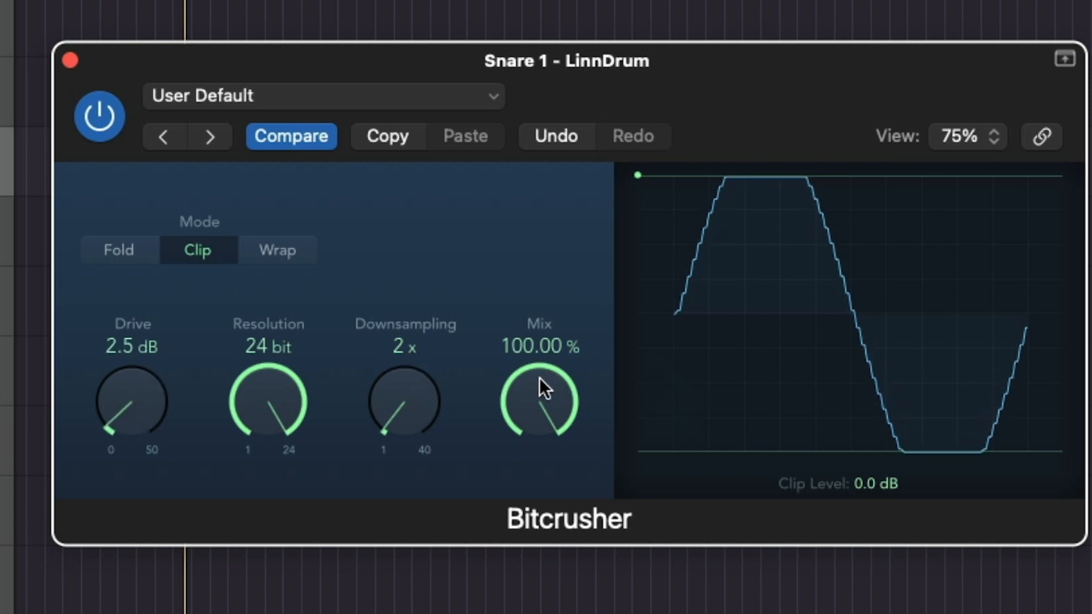
left_click_drag(539, 379, 541, 443)
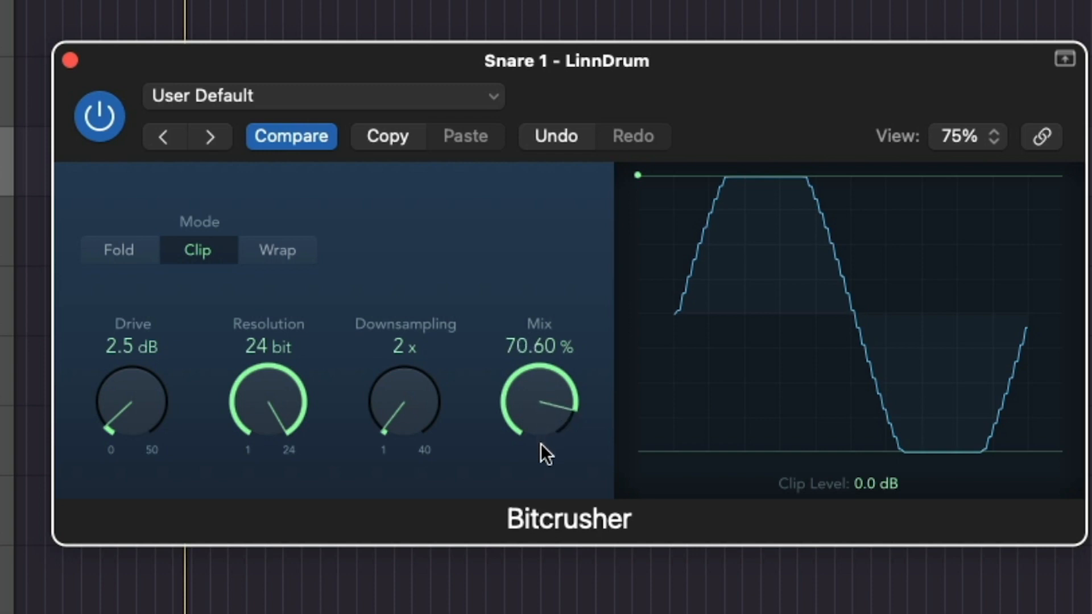
Step: Compare the snare with the Bitcrusher bypassed and active, and raise the mix to 84.60%
left_click(95, 130)
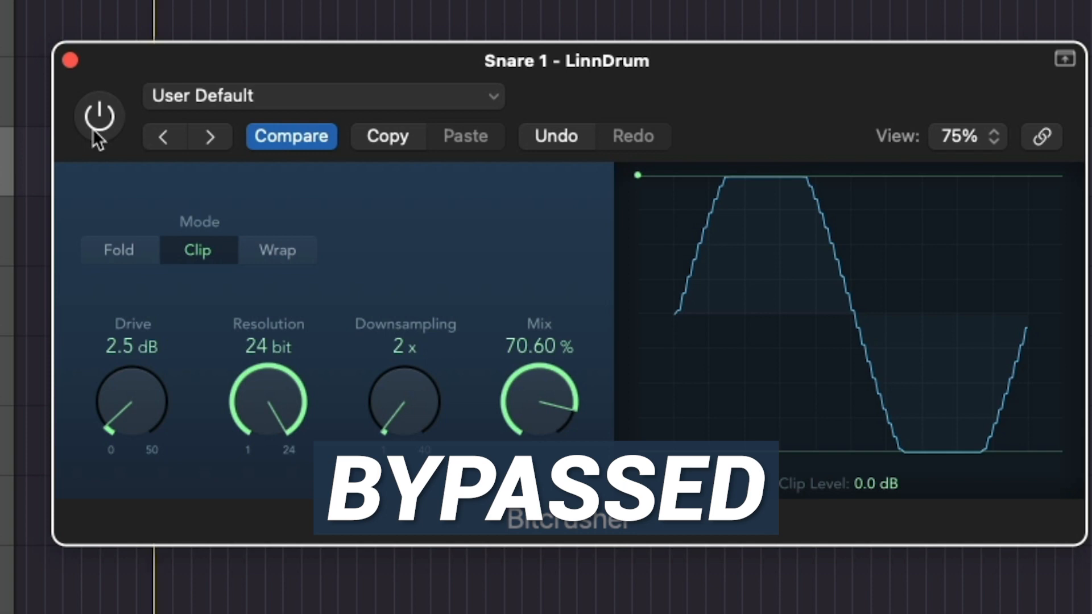
left_click(95, 132)
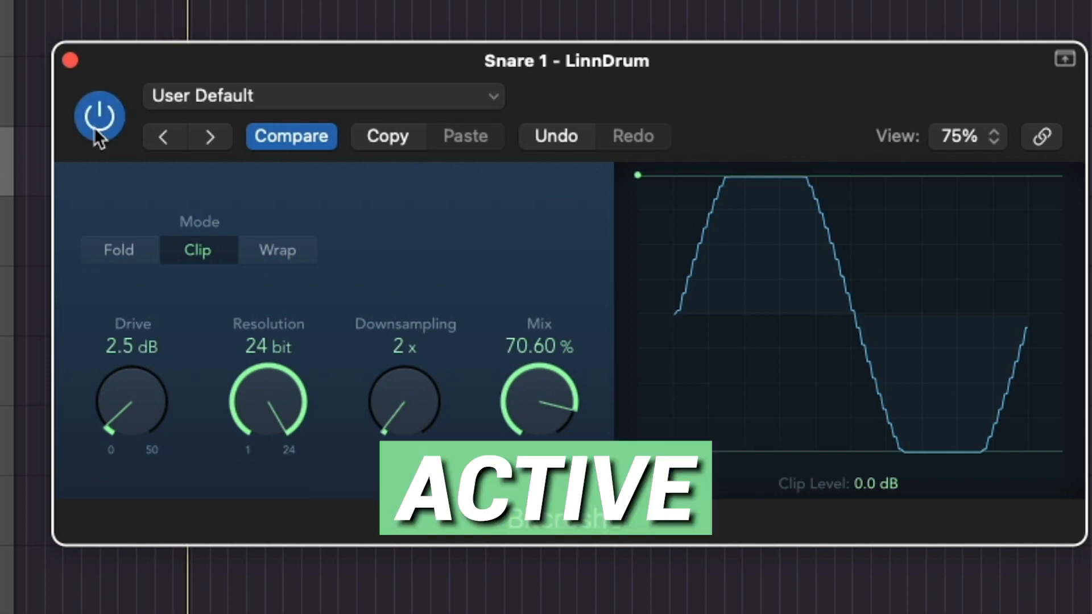
left_click(98, 132)
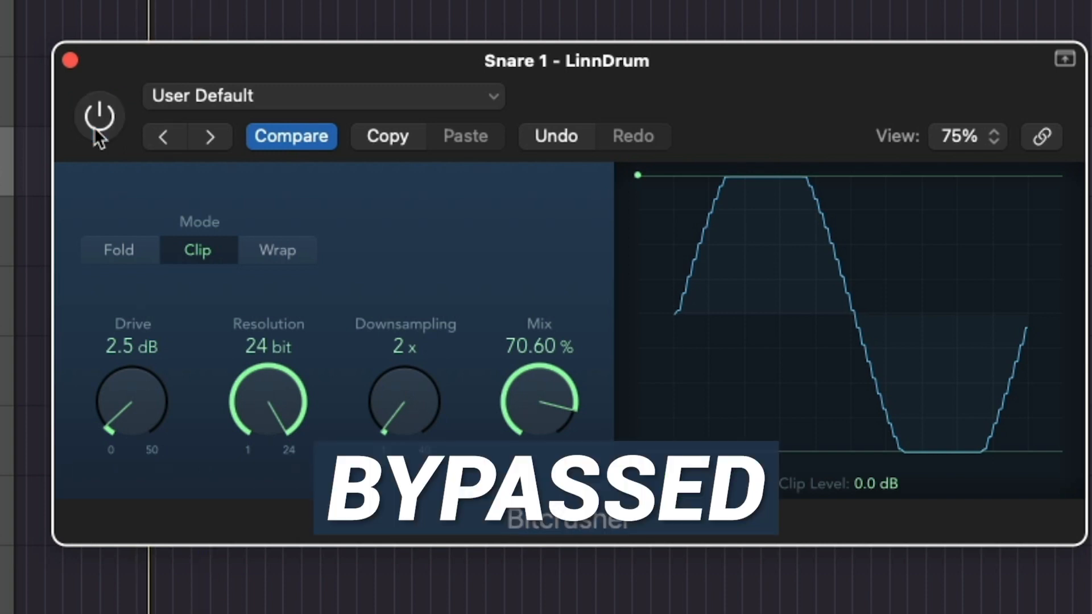
left_click(99, 132)
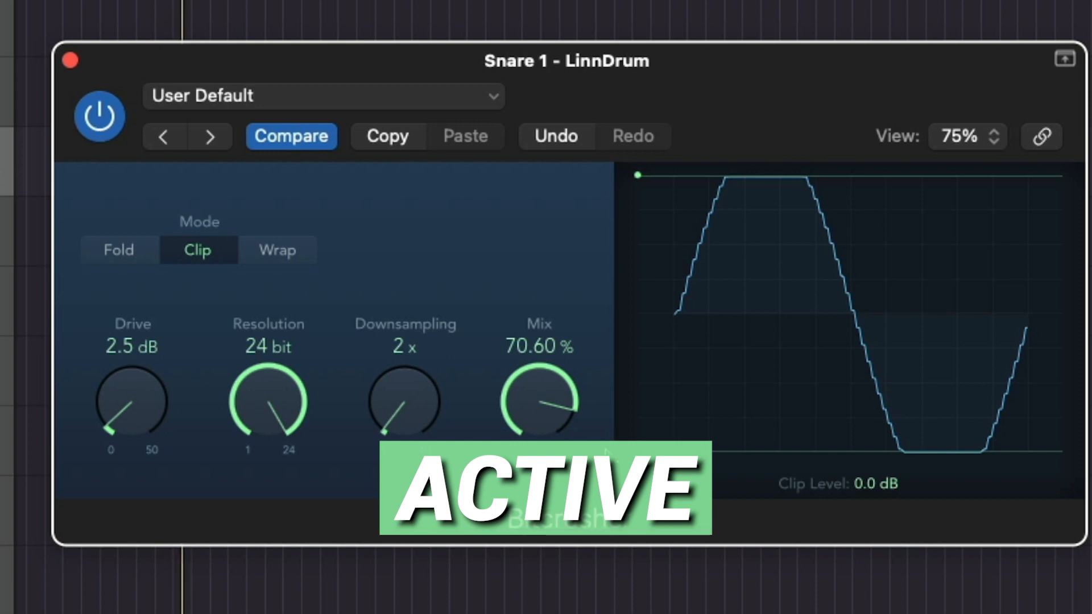
left_click_drag(518, 402, 526, 371)
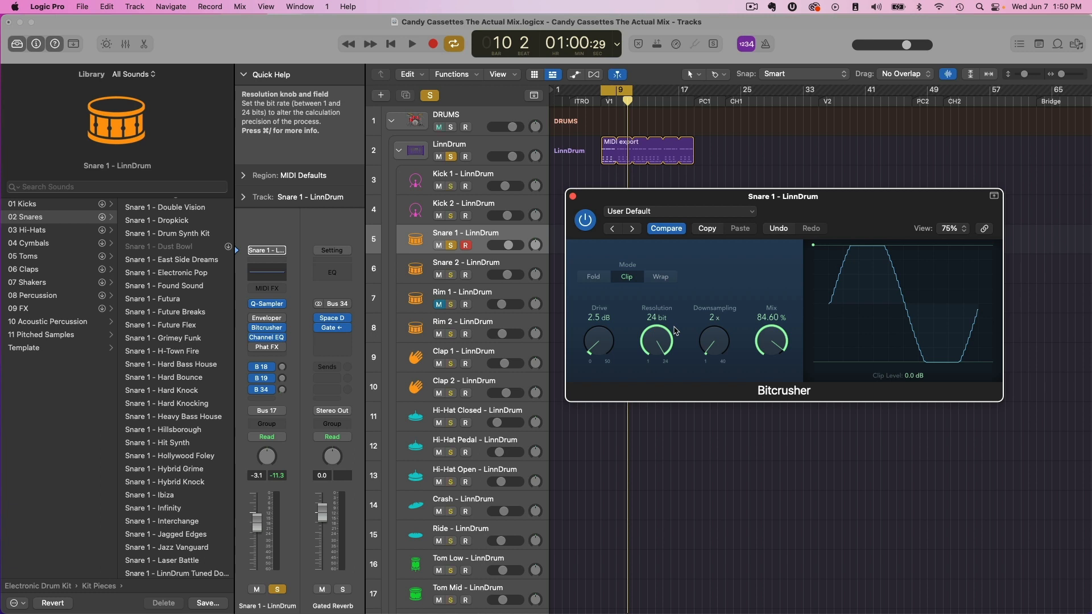
Step: Close the snare's Bitcrusher and collapse the DRUMS track stack
left_click(572, 196)
scroll(591, 188, "down", 1)
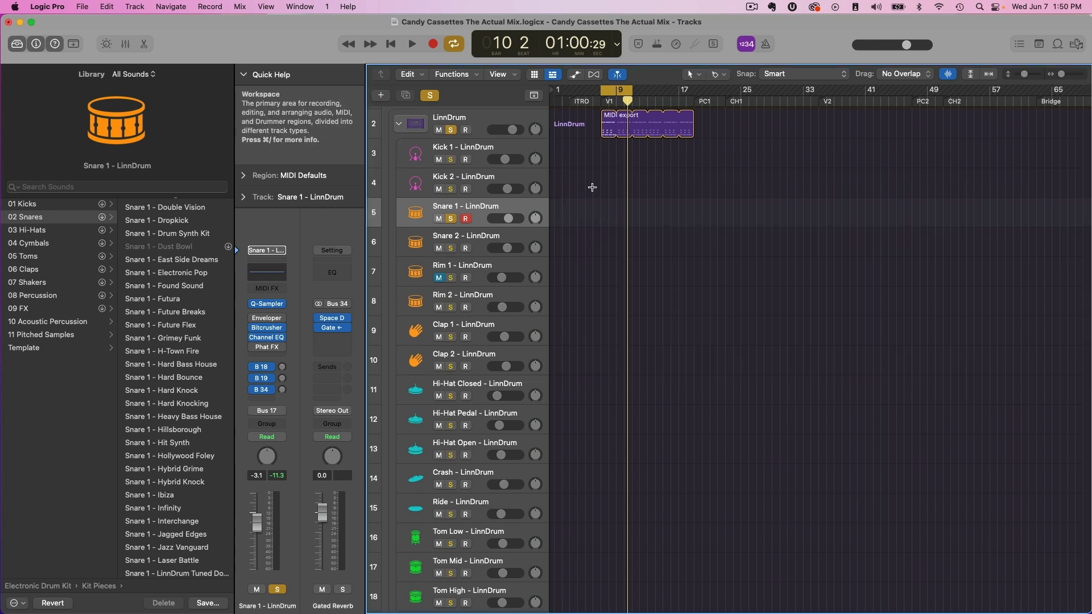
scroll(460, 152, "up", 1)
left_click(392, 121)
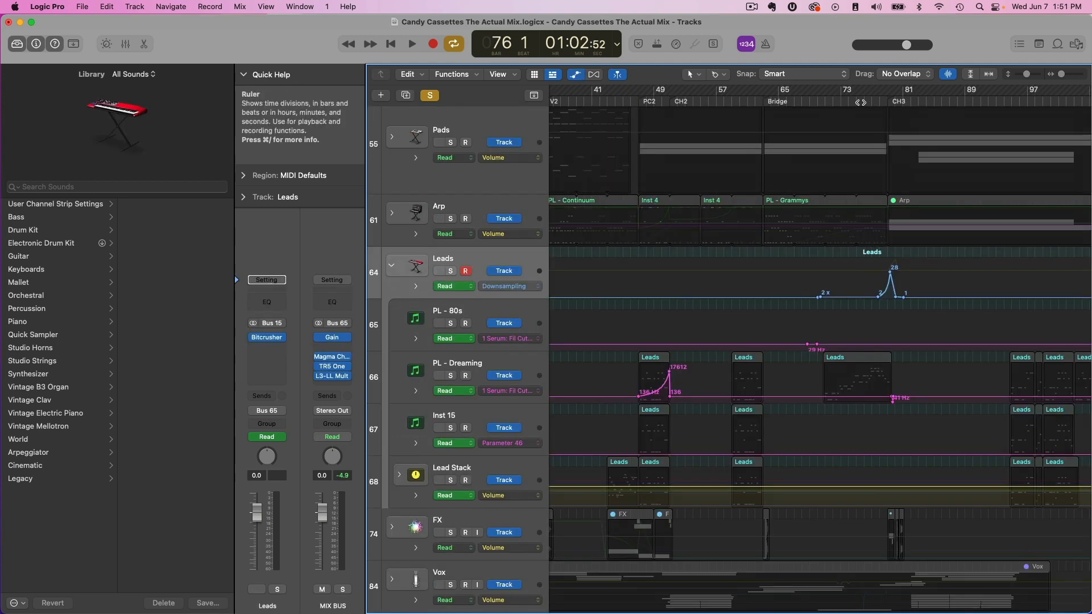
Step: Solo the Leads part leading into CH3 and move the start of its downsampling automation ramp slightly earlier
left_click_drag(1063, 78, 1067, 77)
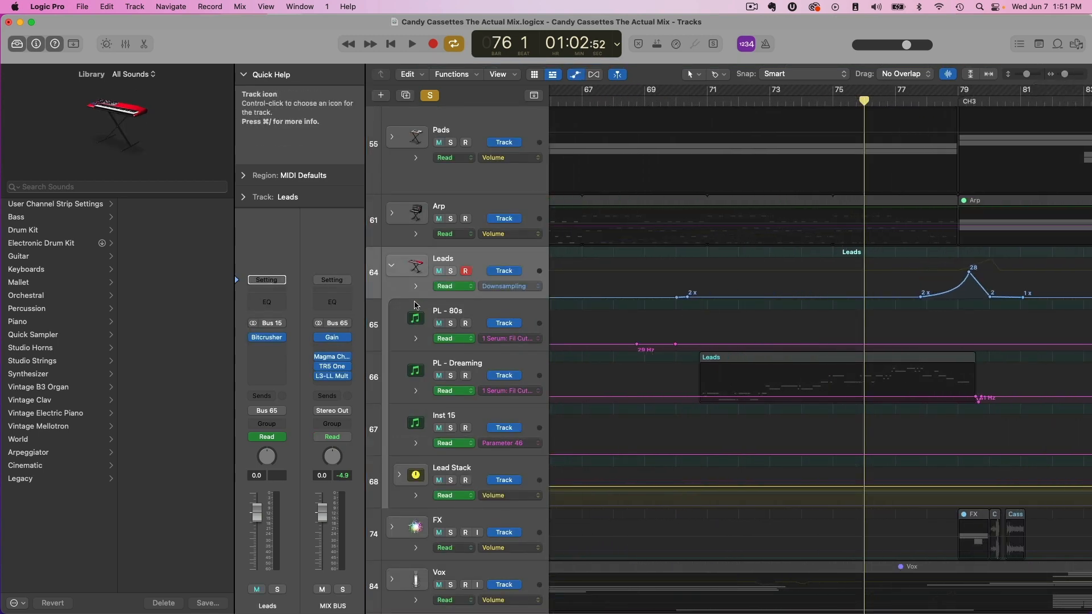
left_click(879, 366)
key("s")
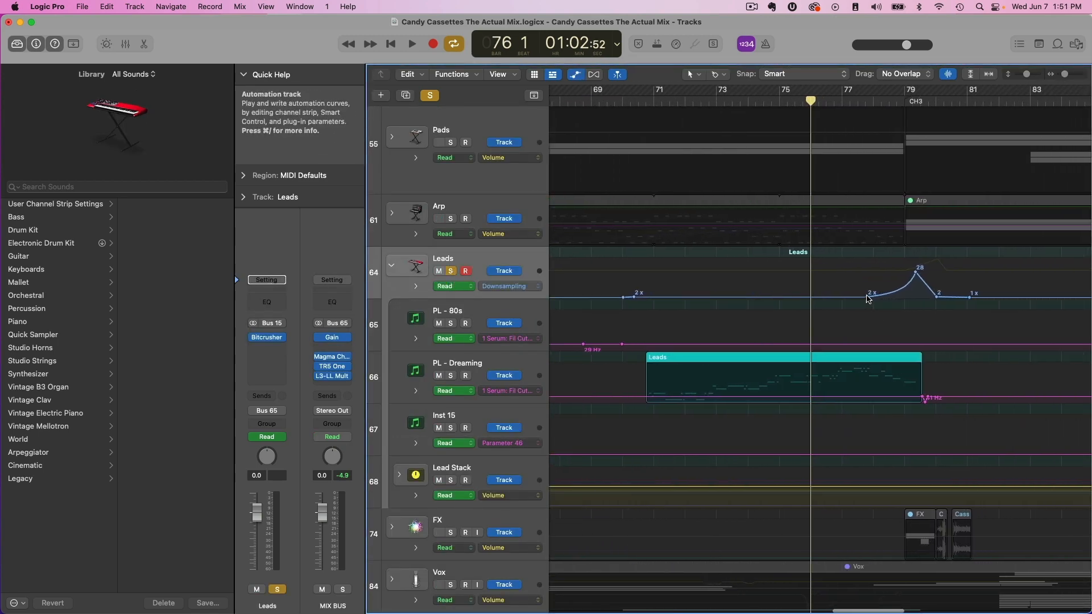
scroll(868, 297, "right", 5)
left_click_drag(868, 296, 862, 296)
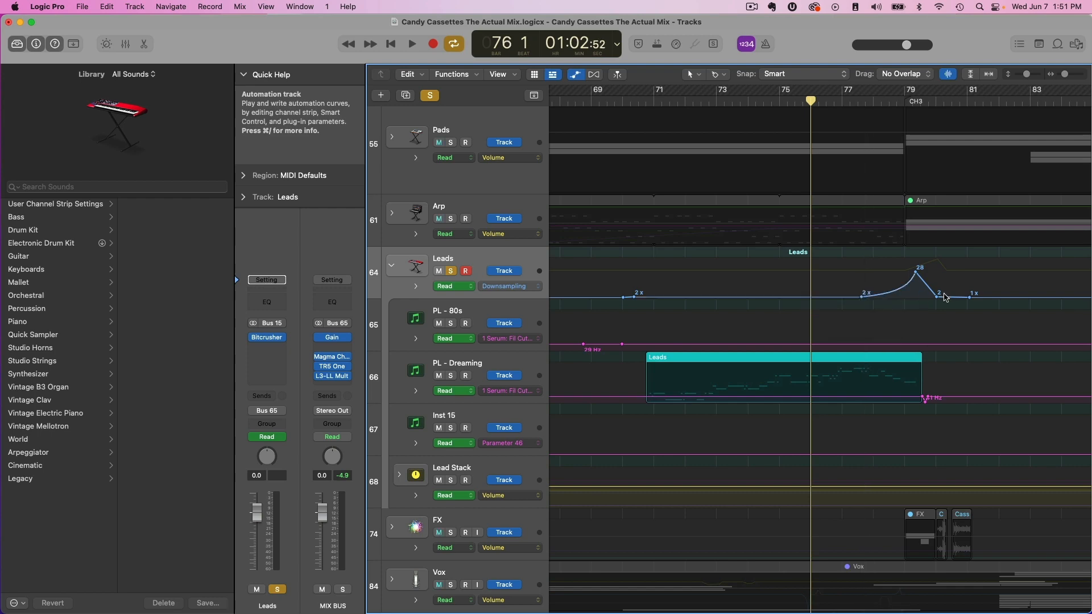
Step: Hide the Library, play the Leads, and open their Bitcrusher with its window clear of the automation curve
key("y")
key("space")
left_click(29, 339)
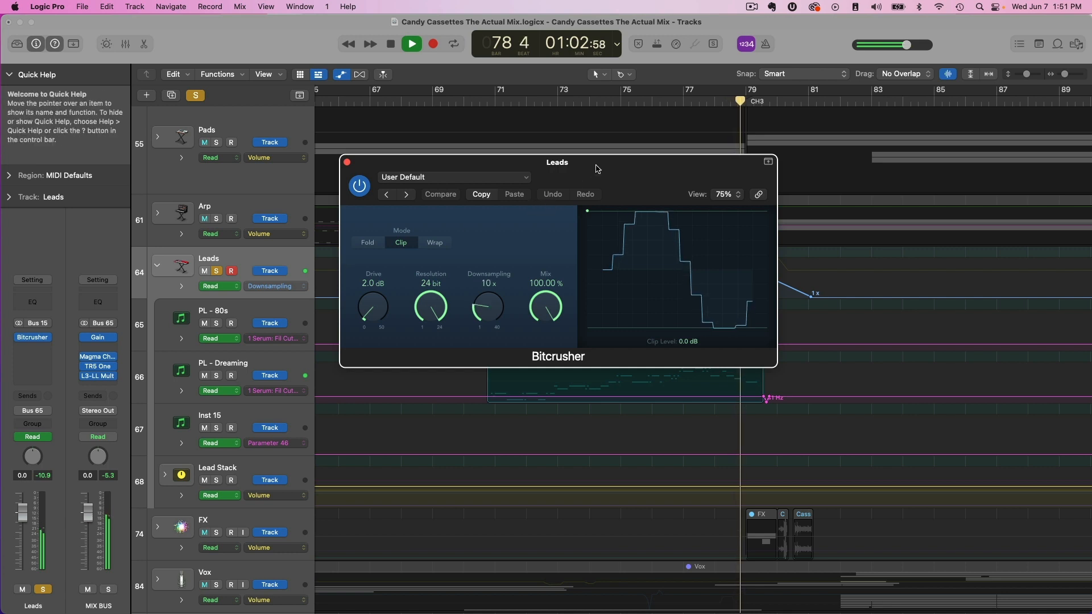
left_click_drag(599, 167, 508, 165)
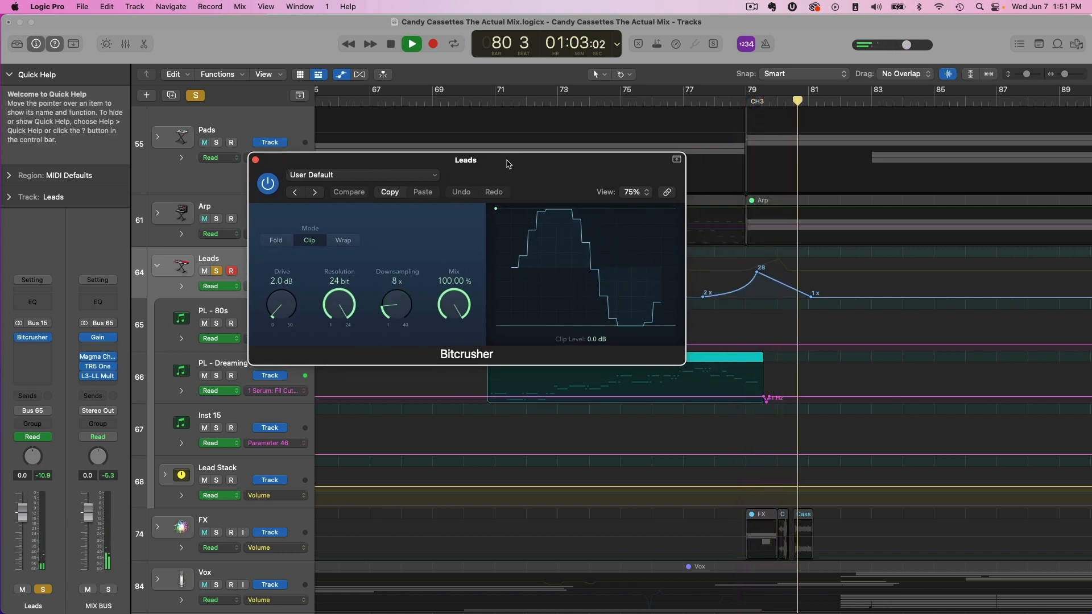
left_click_drag(512, 160, 344, 371)
Step: Replay the downsampling ramp from bar 76 beat 4, listening to it in the full mix with the Leads unsoloed
left_click(675, 103)
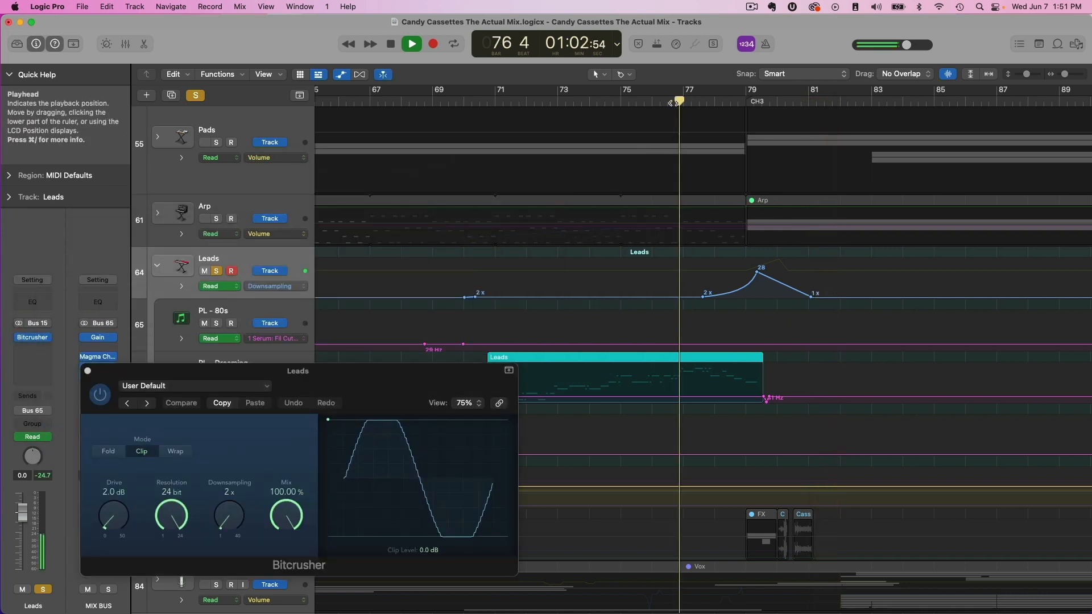
key("space")
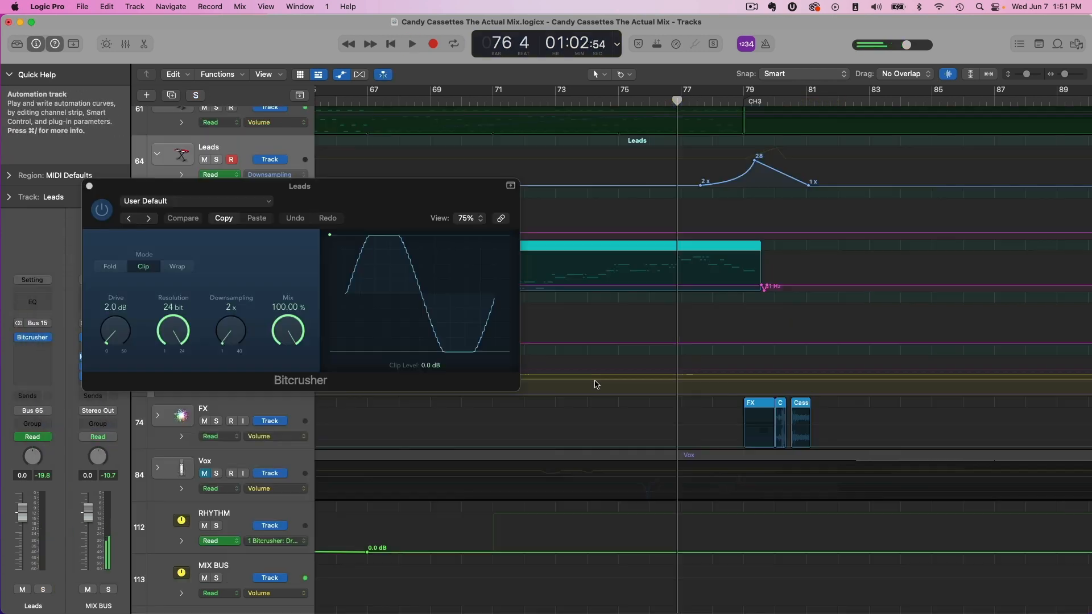
key("space")
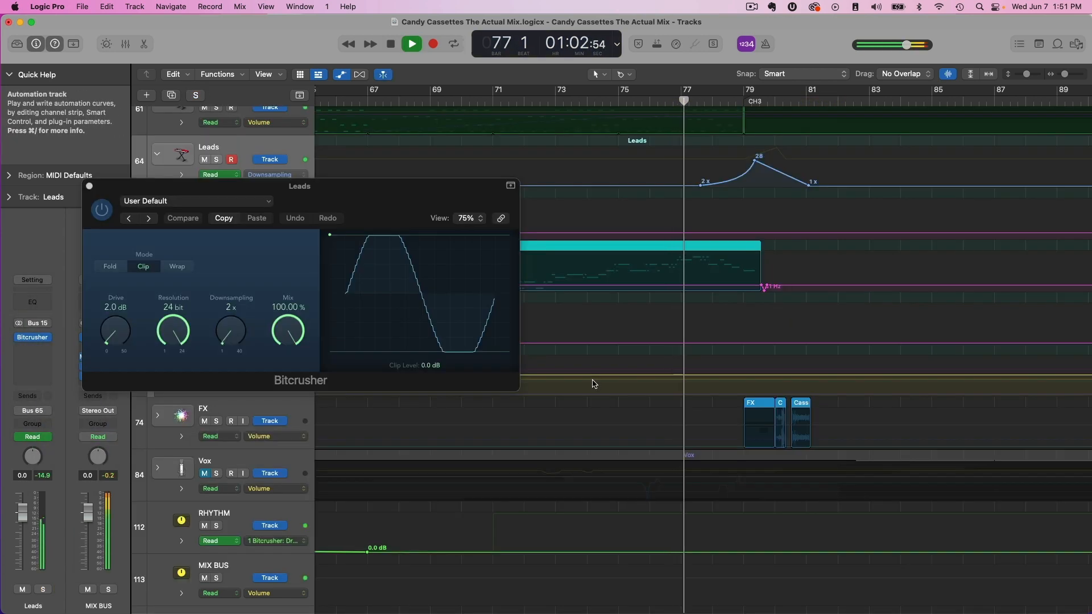
scroll(597, 385, "up", 2)
scroll(598, 385, "up", 1)
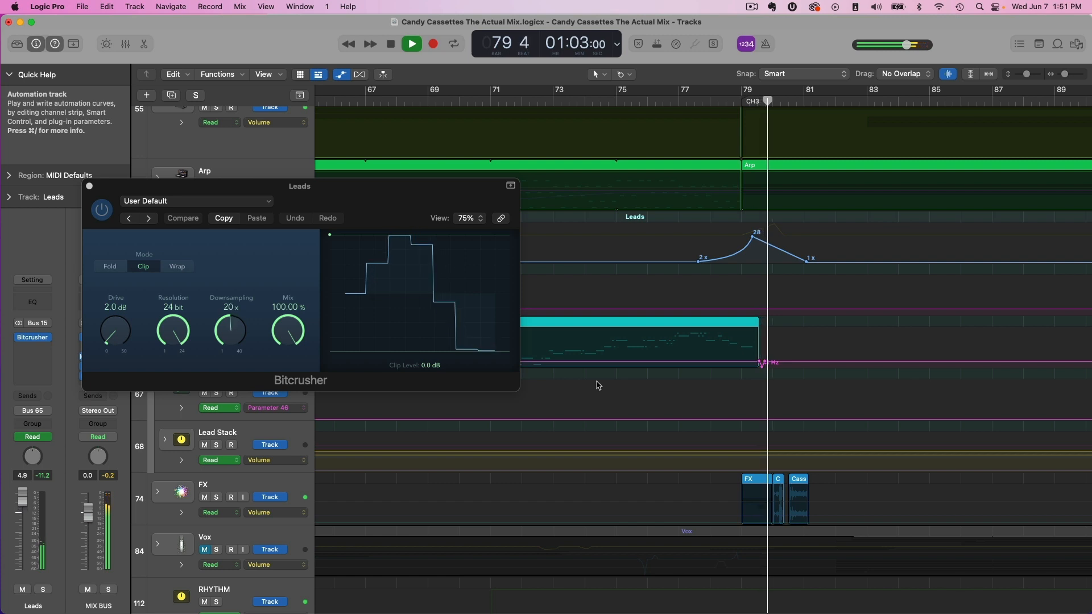
key("space")
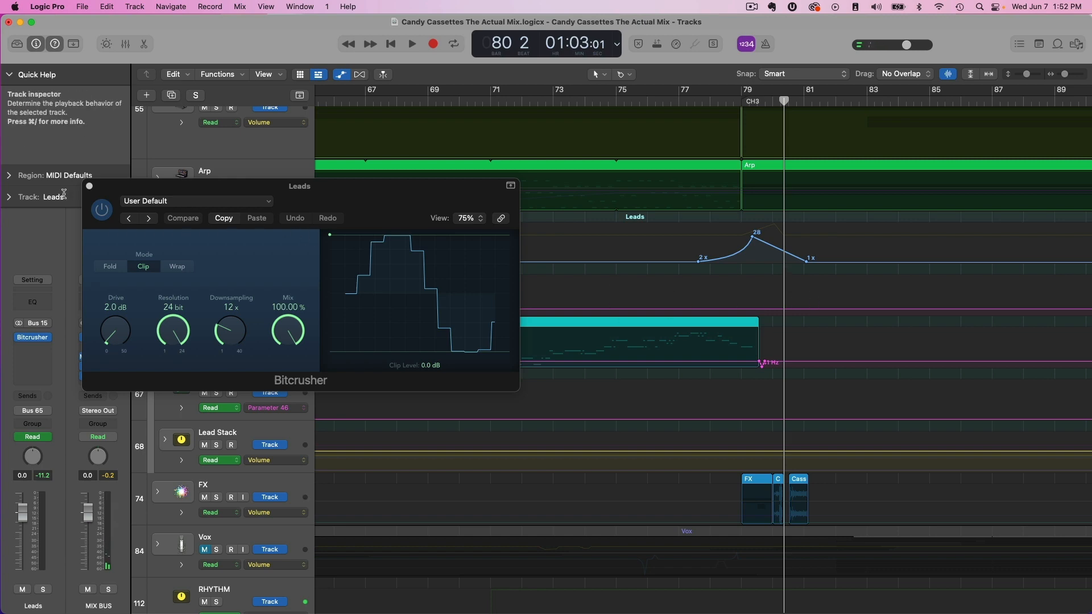
Step: Close the Leads Bitcrusher, expand the DRUMS stack and return to the LinnDrum tracks near the start of the song
left_click(89, 186)
scroll(763, 267, "up", 5)
scroll(763, 268, "left", 8)
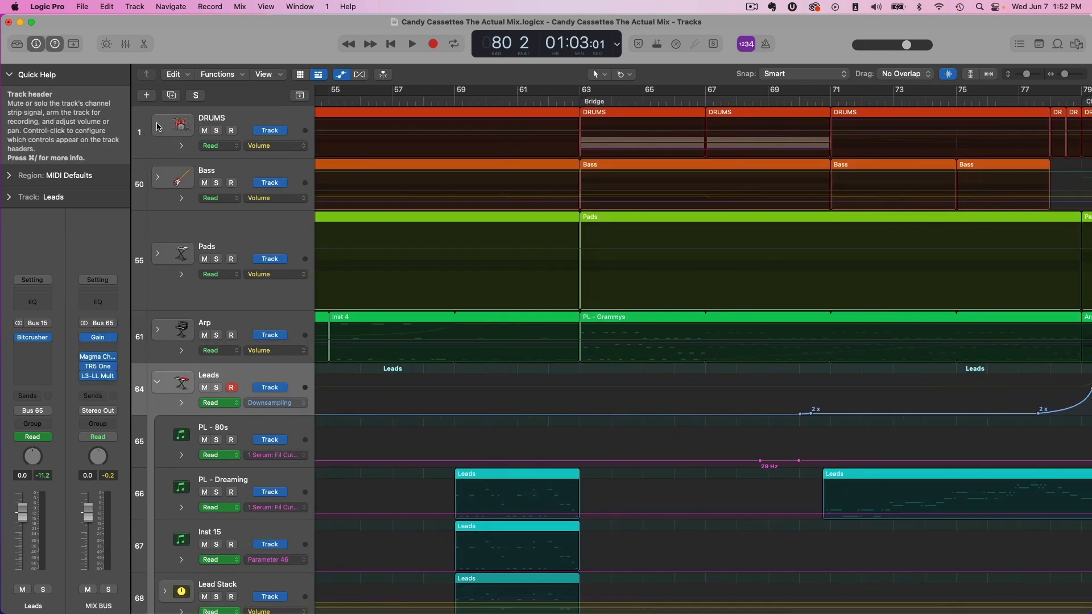
left_click(157, 126)
scroll(443, 178, "left", 10)
scroll(443, 178, "left", 5)
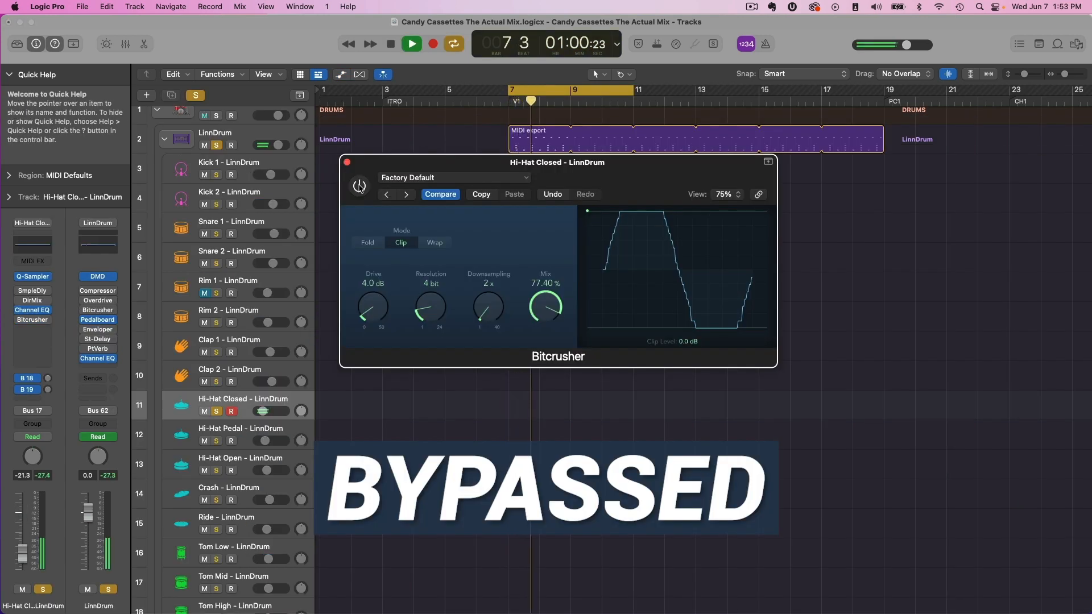
Step: Reactivate the Bitcrusher on the closed hi-hat and set its resolution to 24 bit
left_click(360, 186)
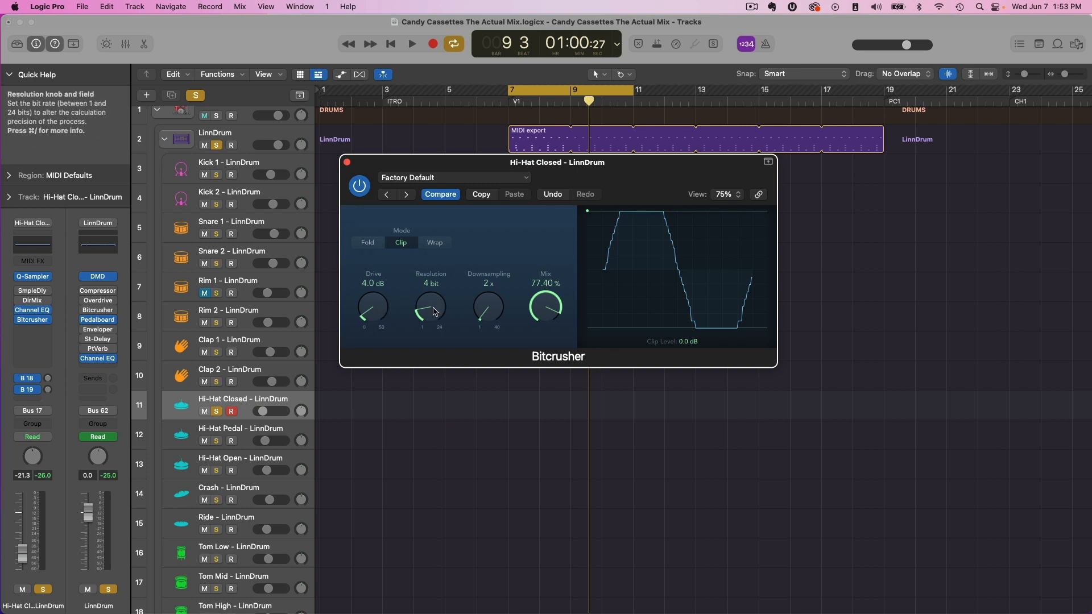
left_click_drag(435, 311, 411, 214)
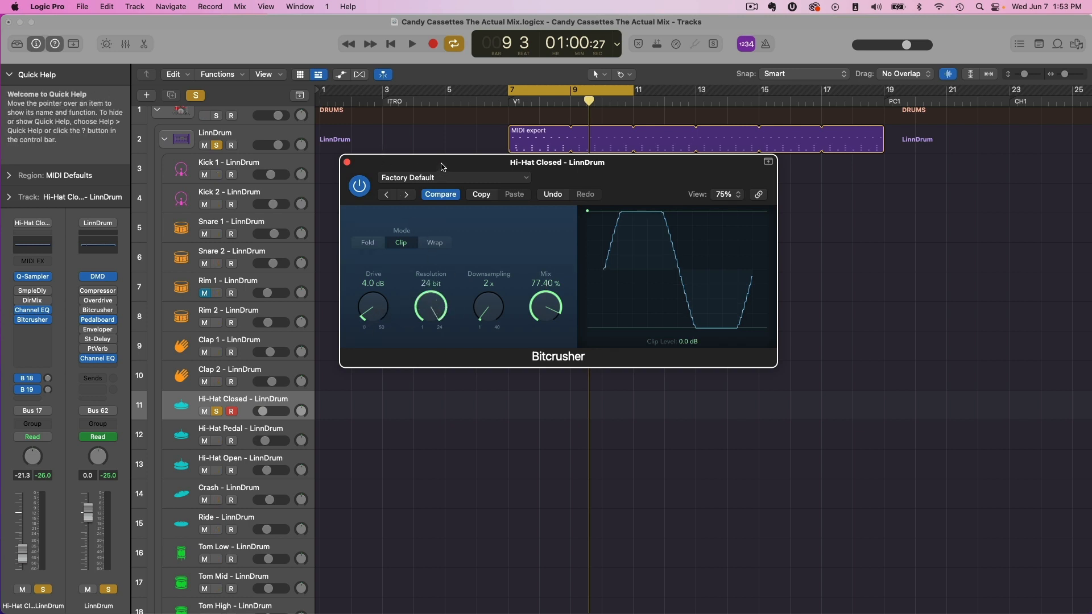
left_click_drag(420, 169, 464, 179)
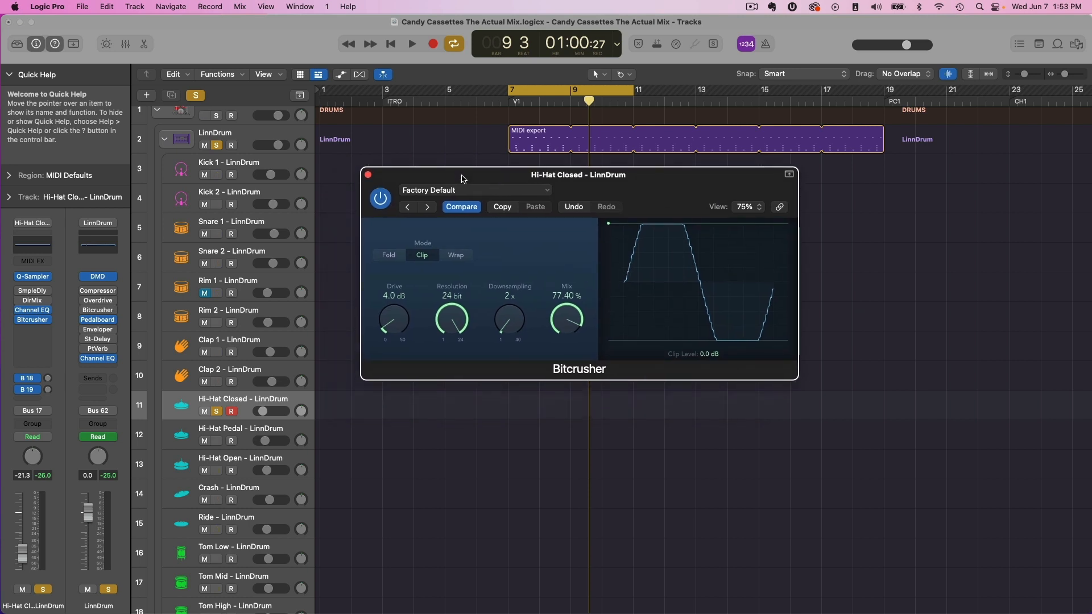
Step: Play the closed hi-hat and compare it with the Bitcrusher bypassed and active
key("space")
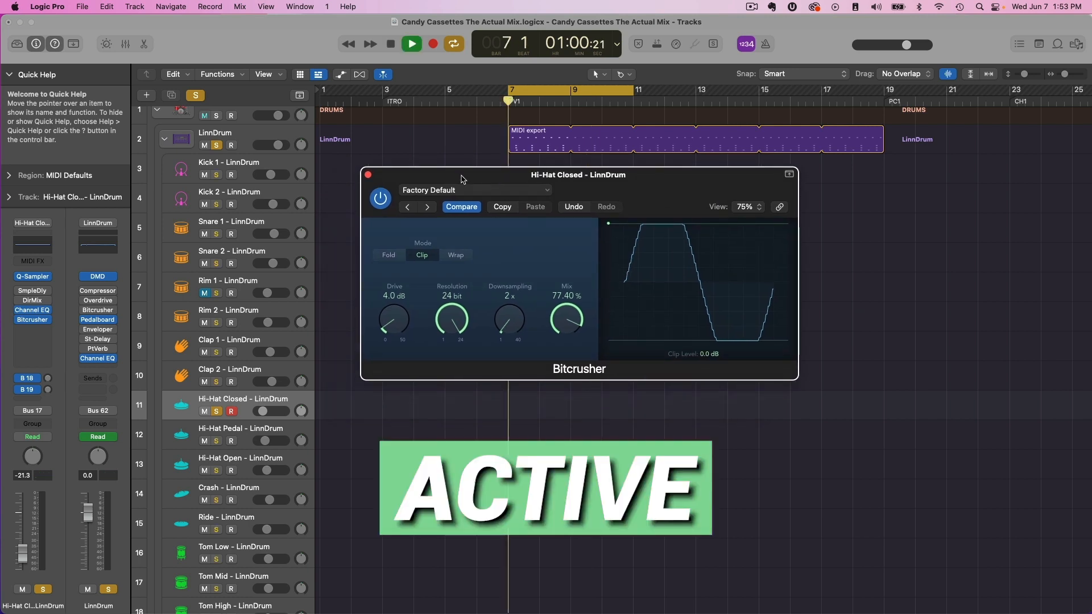
left_click(385, 203)
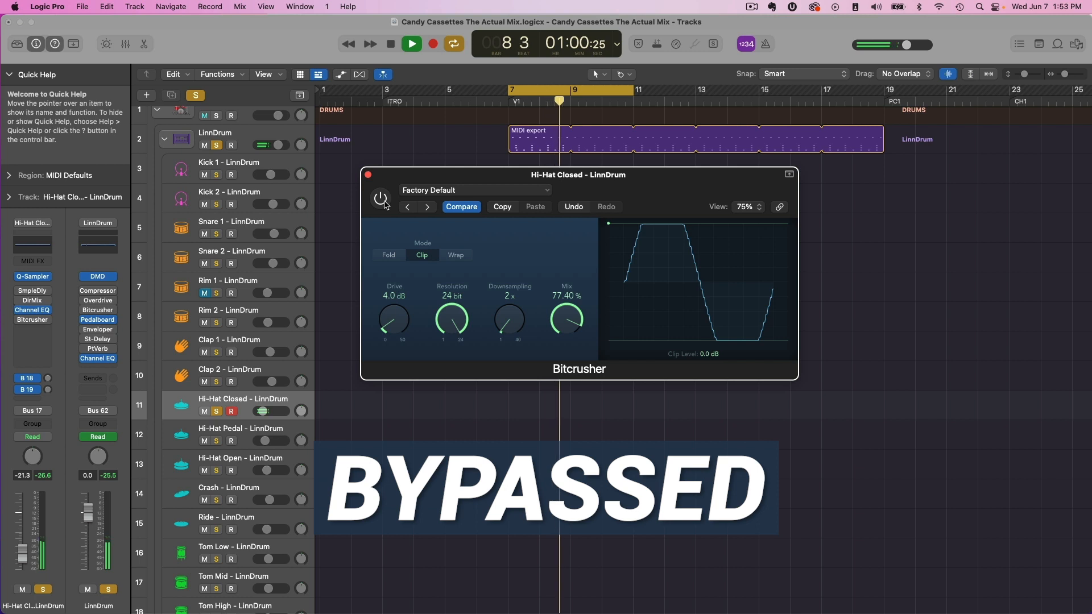
left_click(384, 204)
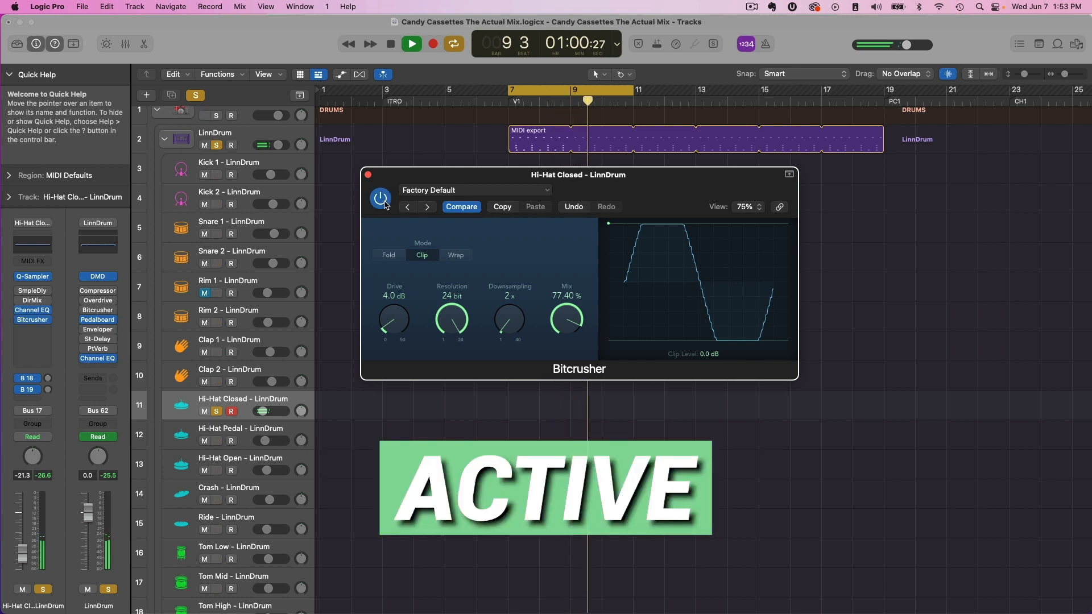
key("space")
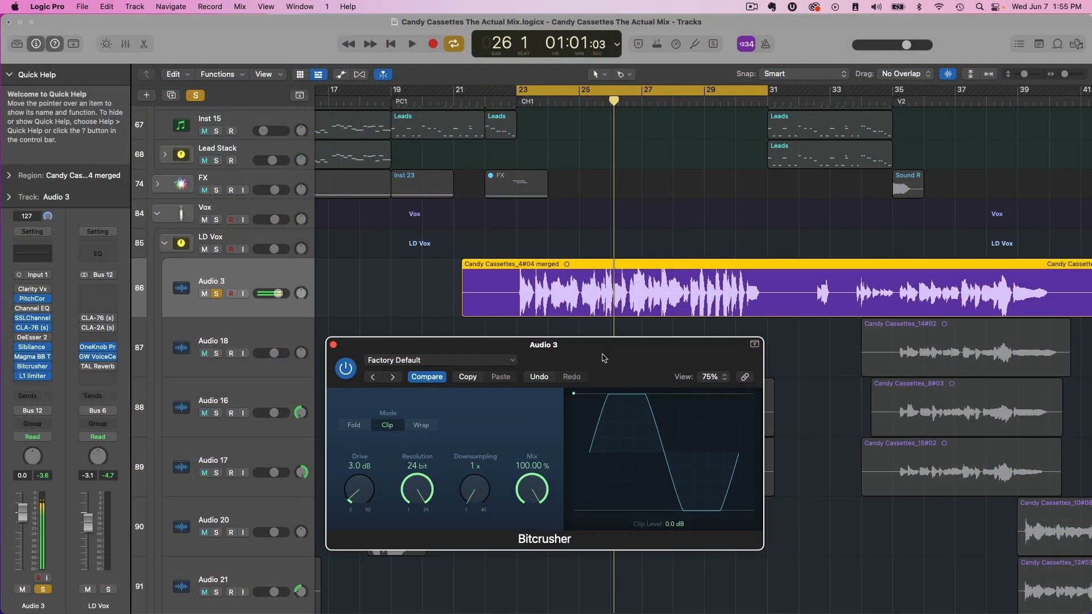
Step: Set the Bitcrusher on the Audio 3 vocal to 8x downsampling, 4.0 dB drive and a 16.80% mix
left_click_drag(604, 358, 734, 369)
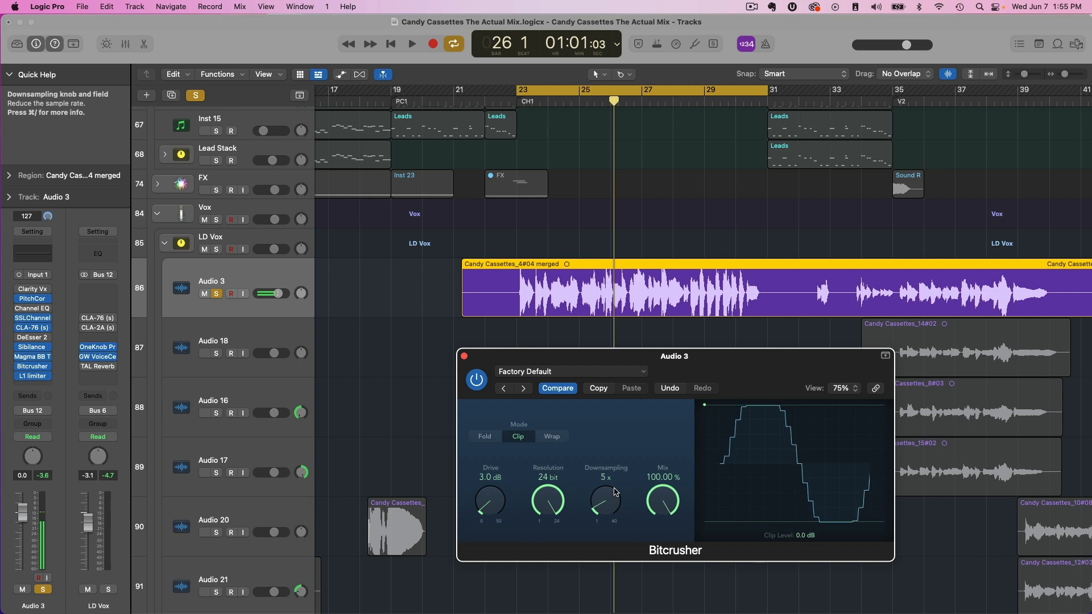
key("space")
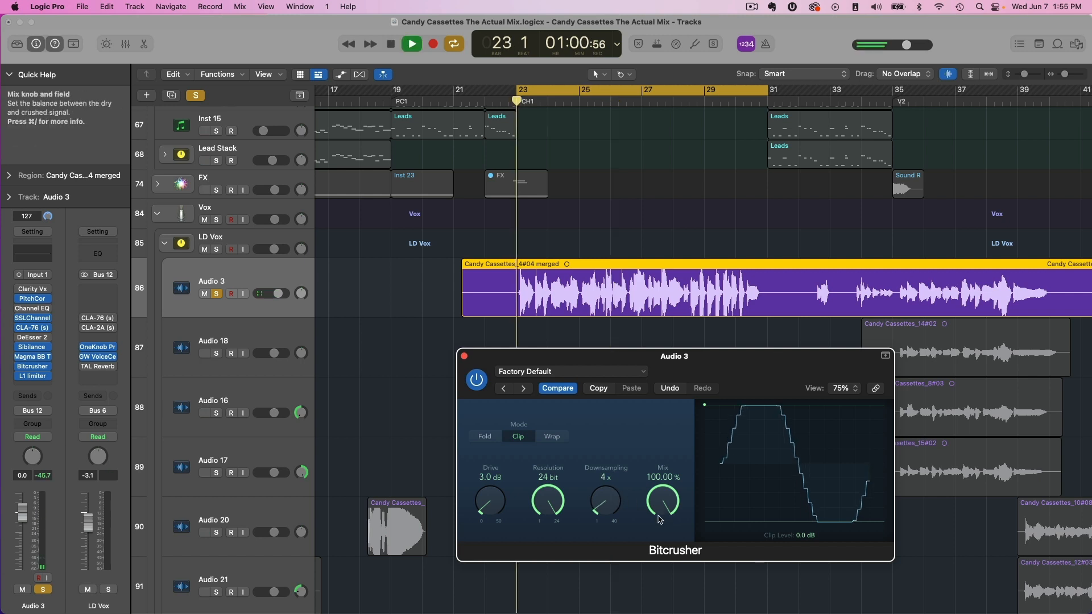
left_click_drag(666, 514, 684, 578)
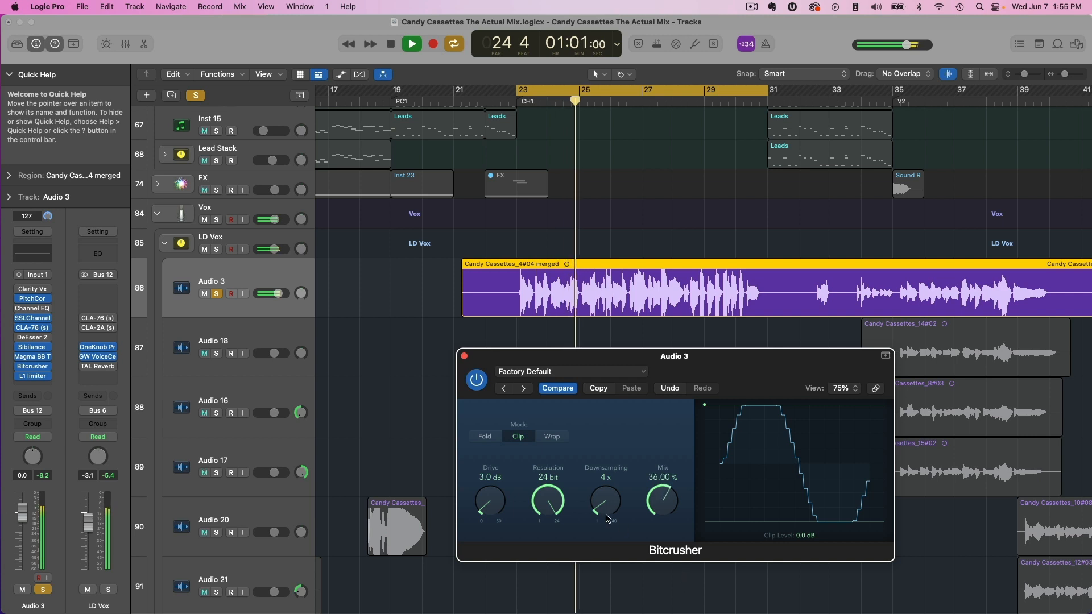
left_click_drag(607, 519, 673, 543)
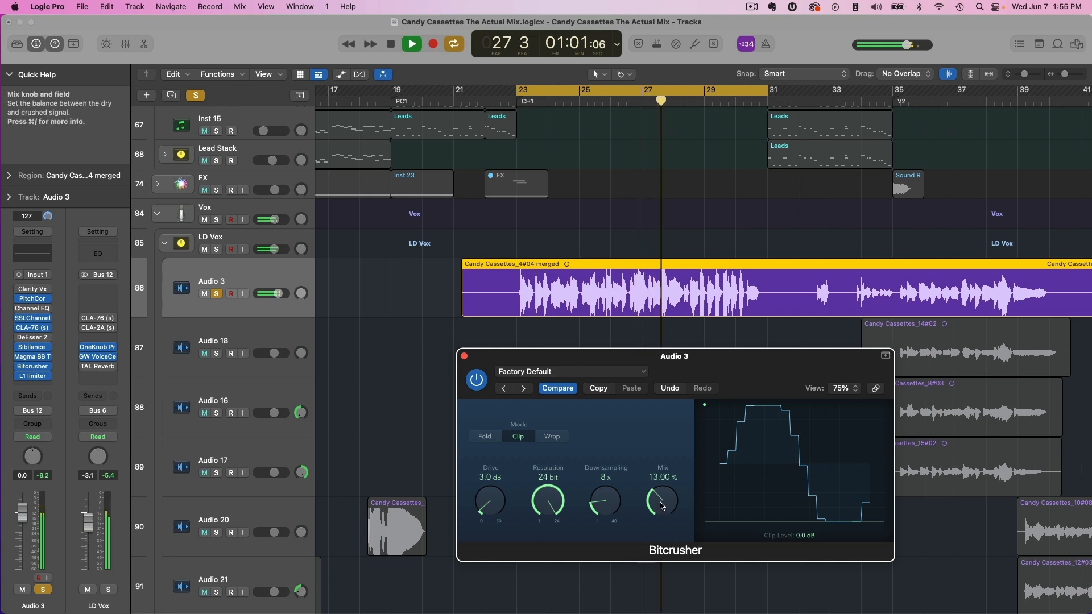
left_click_drag(658, 505, 658, 494)
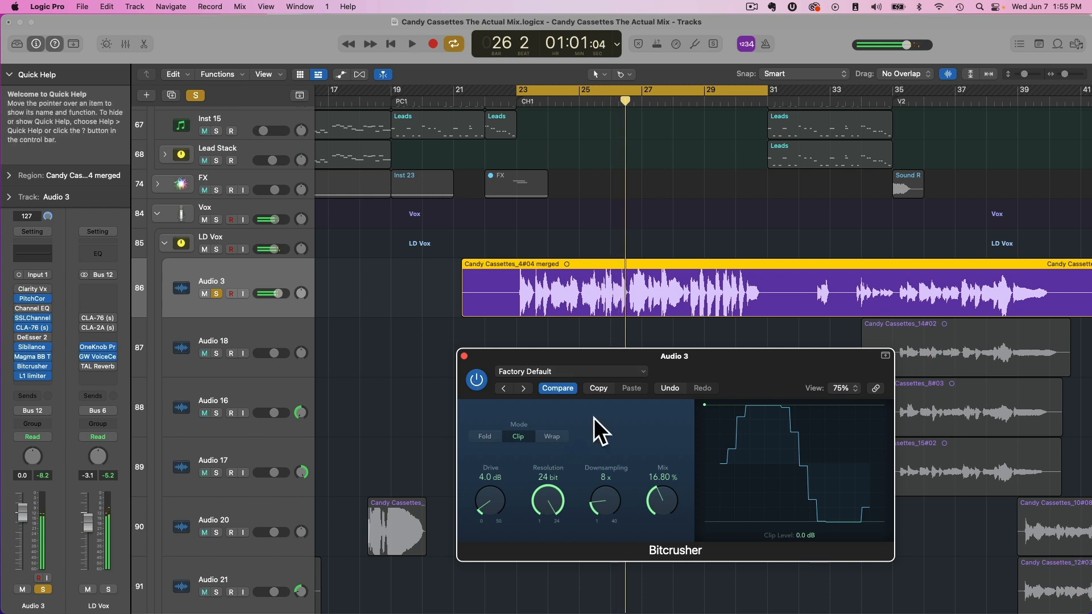
Step: Raise the vocal Bitcrusher's mix to 100% and play the chorus vocal
left_click_drag(746, 360, 709, 330)
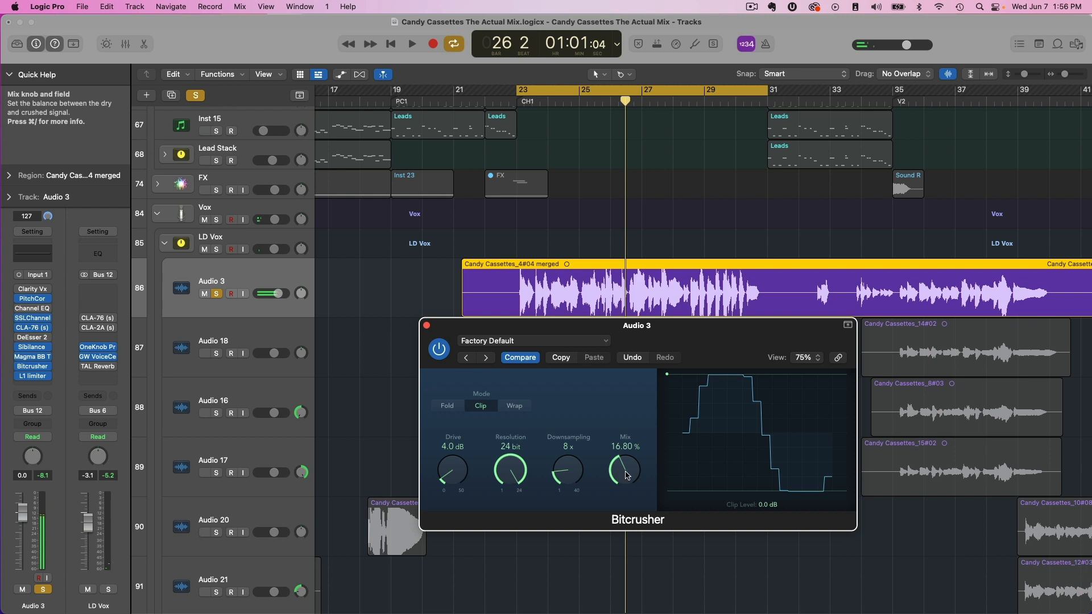
left_click_drag(629, 476, 642, 398)
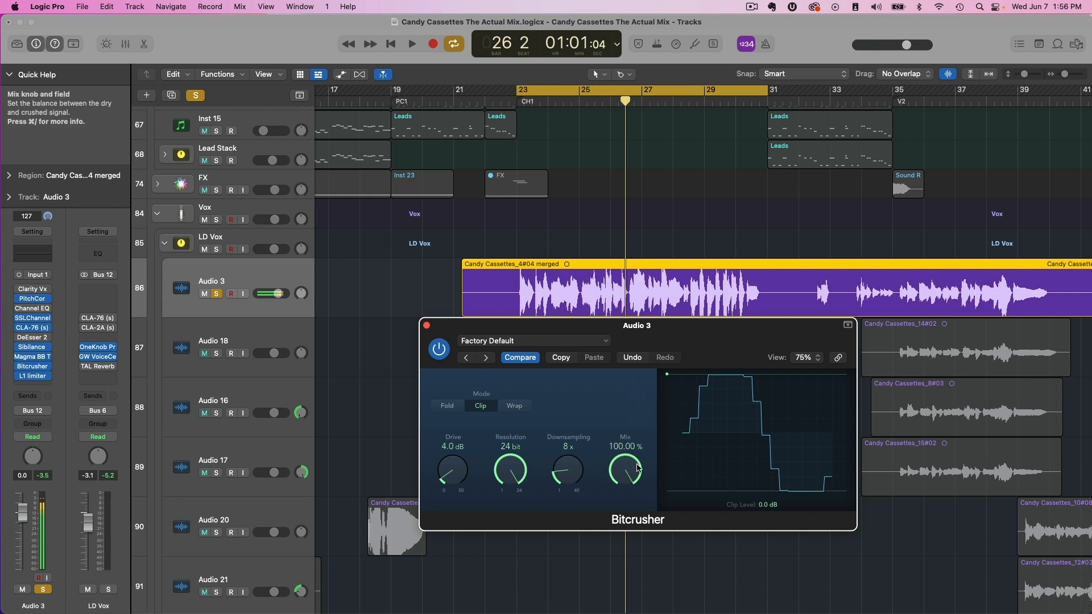
key("space")
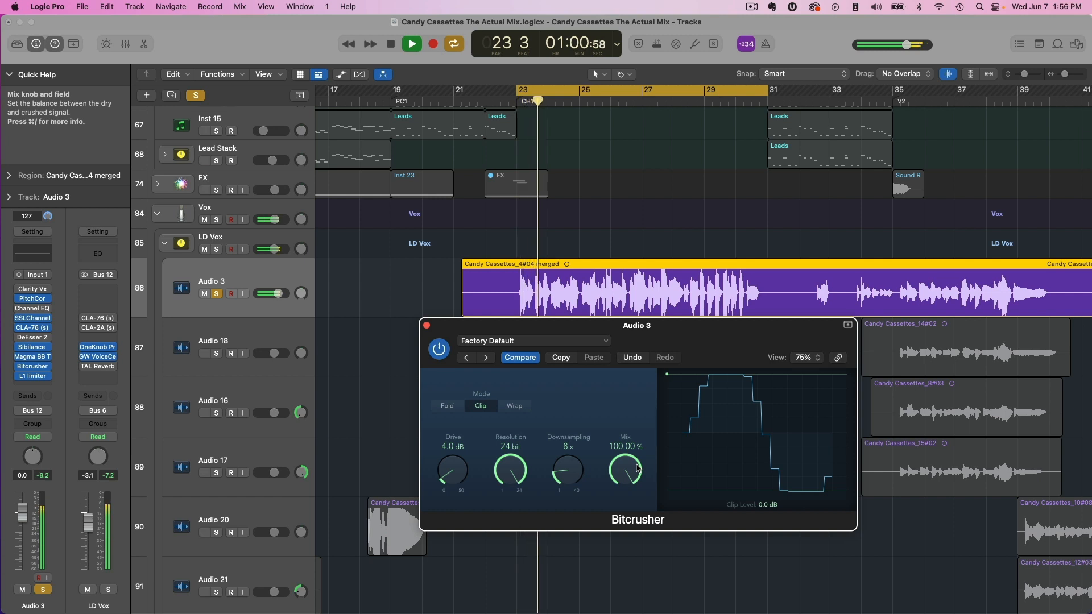
Step: Set the vocal Bitcrusher to 40x downsampling, 8 bit, 13.0 dB drive and 10.20% mix, trying Fold and Wrap before choosing Clip mode
left_click_drag(583, 470, 585, 475)
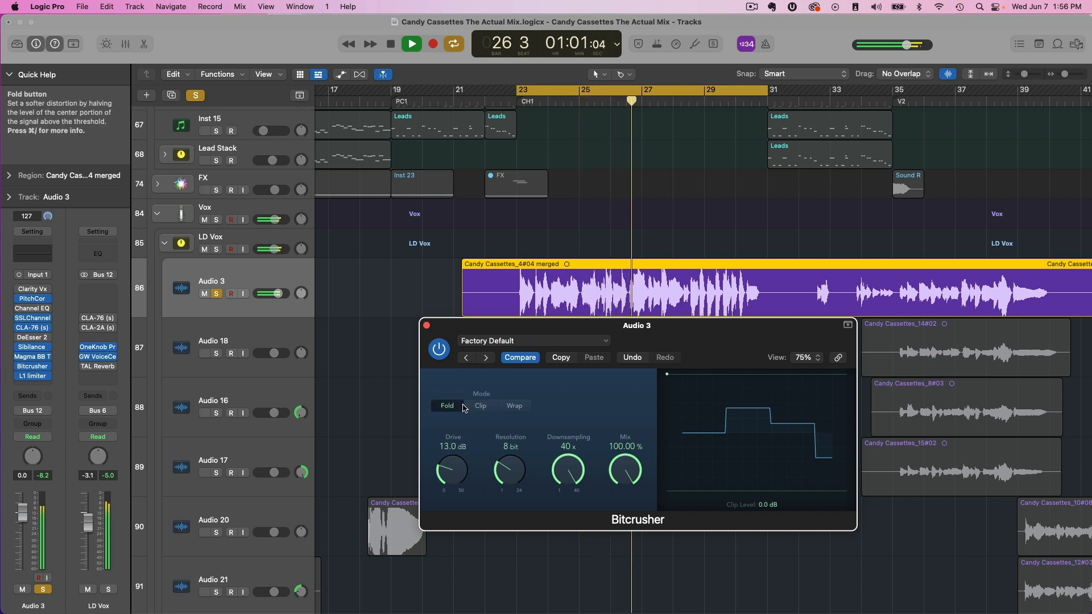
left_click(515, 405)
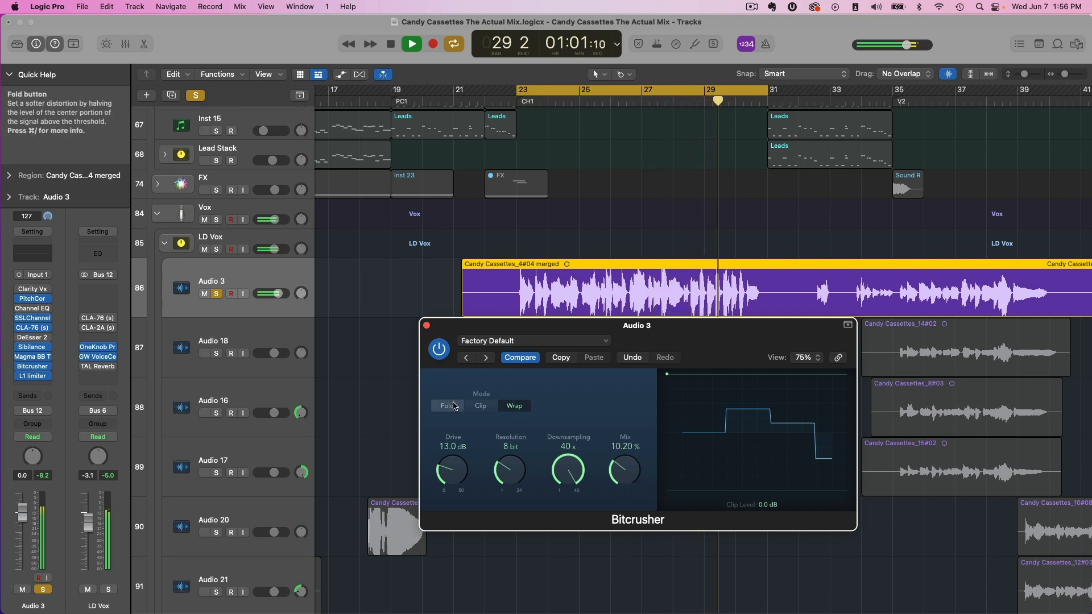
left_click(483, 407)
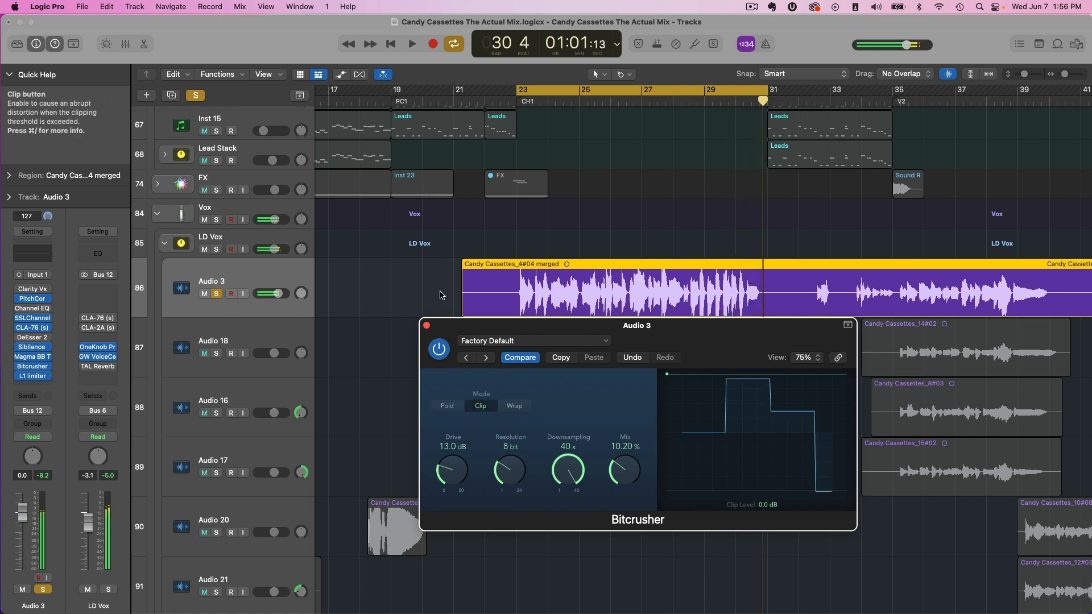
Step: Remove the Bitcrusher from the Audio 3 vocal's channel strip
left_click(67, 364)
left_click(66, 60)
Step: Place the playhead at bar 22, just before the first chorus
scroll(704, 196, "down", 10)
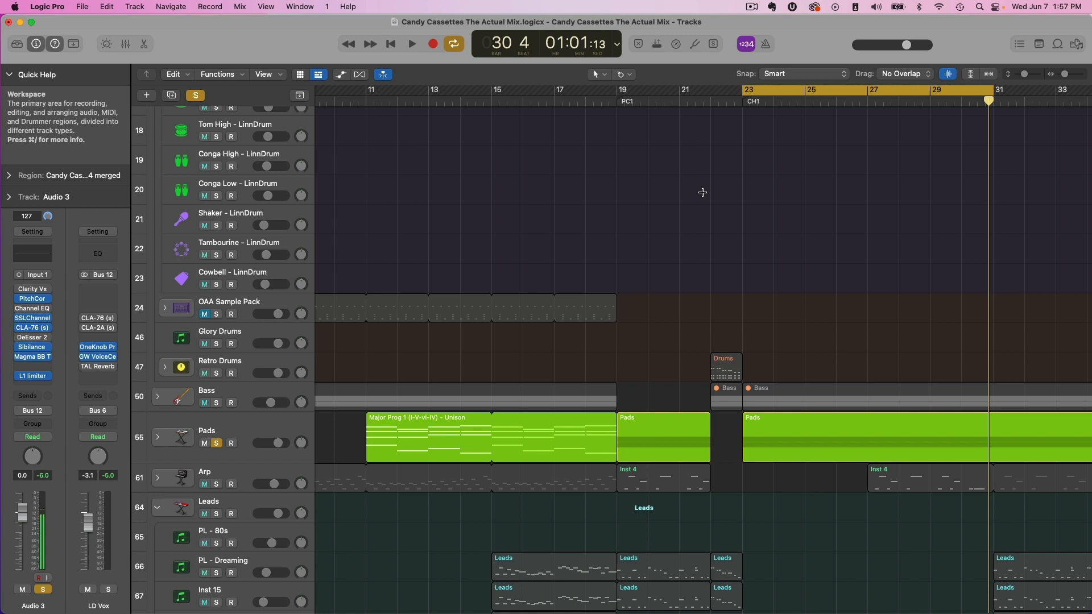
scroll(703, 192, "down", 10)
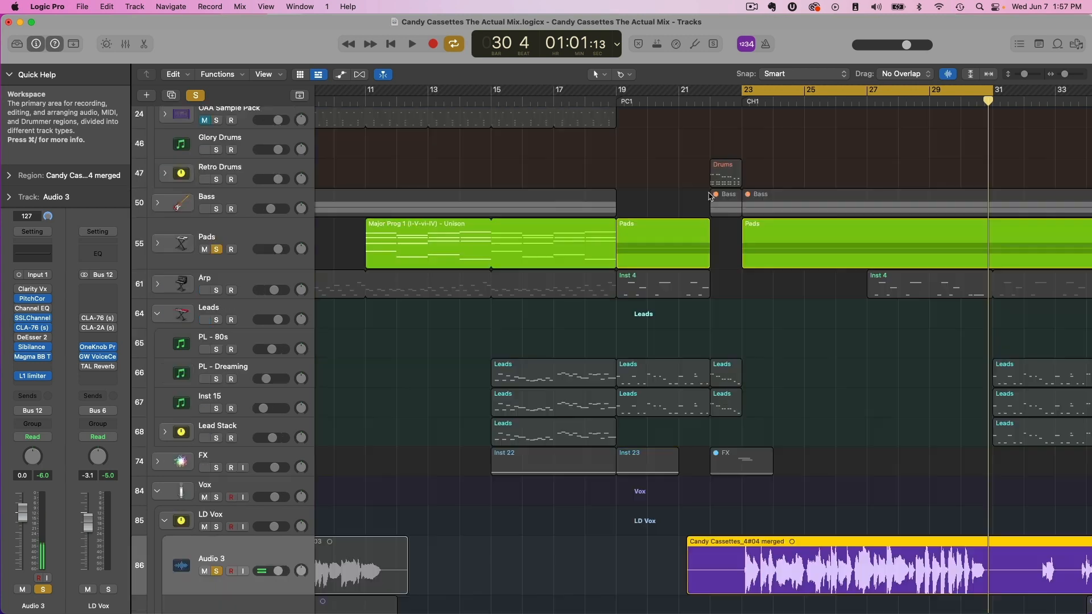
left_click(711, 98)
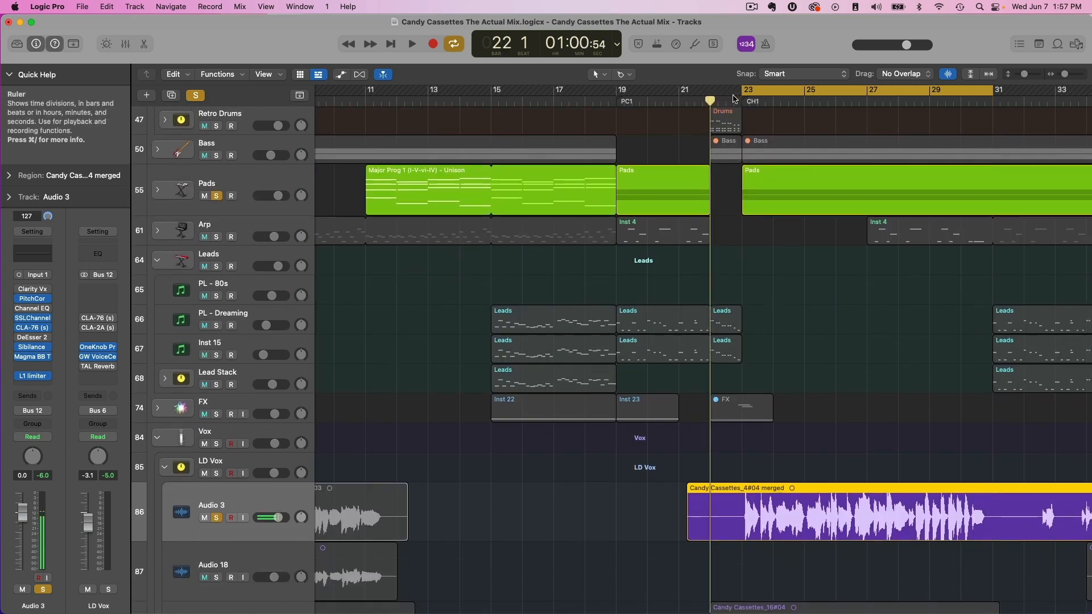
Step: Cycle the soloed Retro Drums fill from bar 22 to bar 23 and play it
scroll(734, 228, "up", 4)
left_click_drag(725, 213, 742, 101)
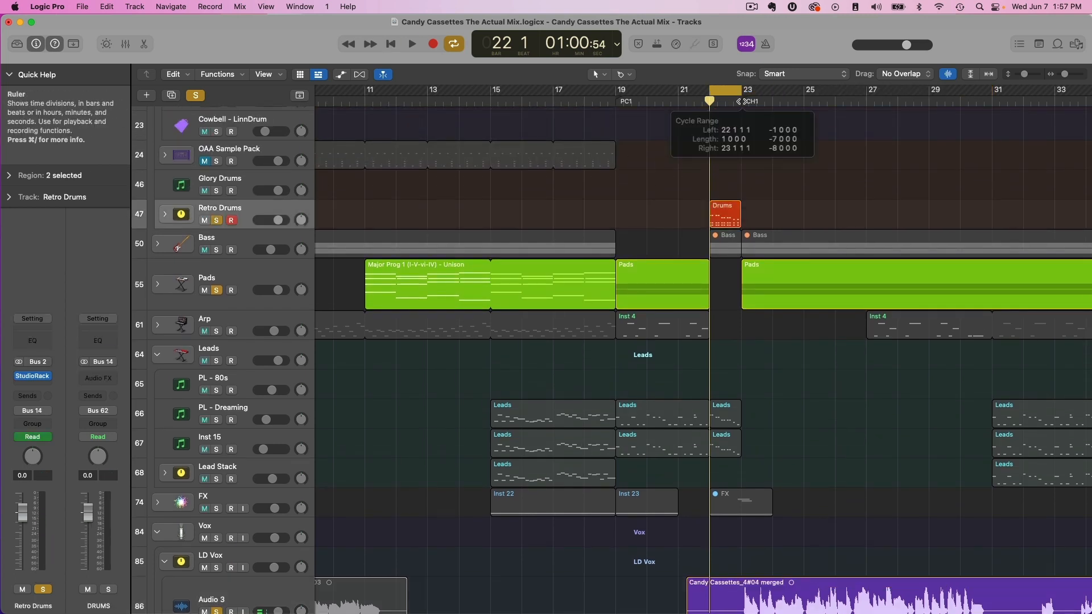
key("space")
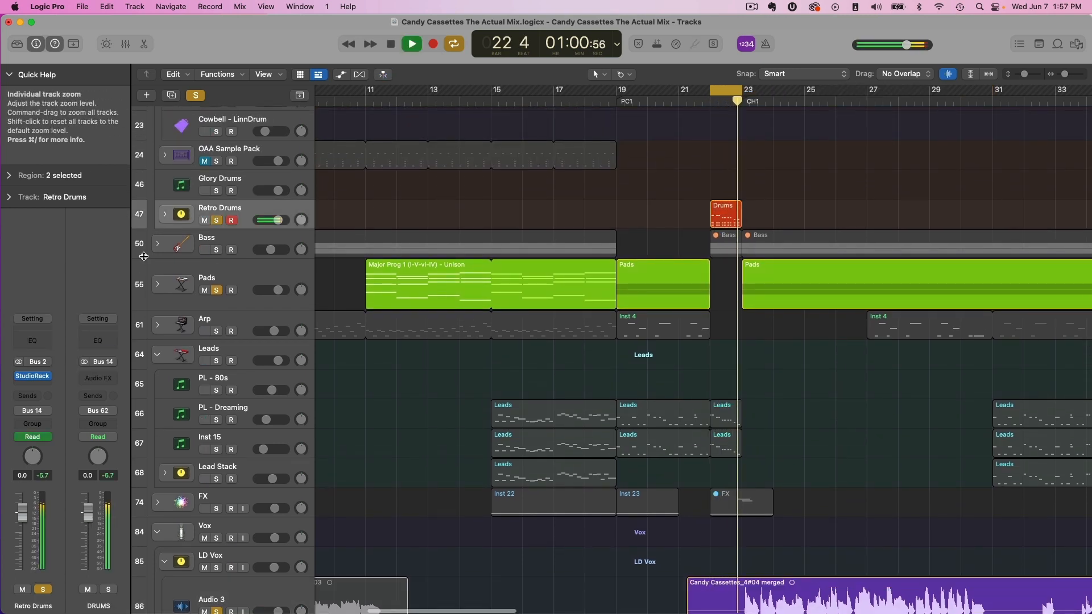
key("space")
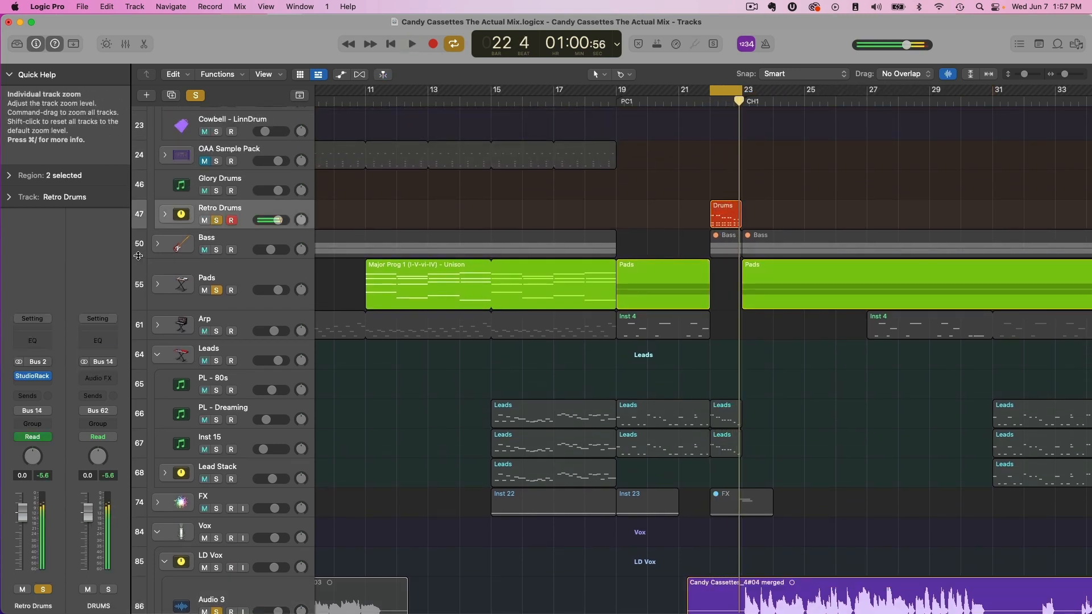
Step: Insert a Bitcrusher on the Retro Drums track and play the fill with its downsampling automation
left_click(32, 386)
mouse_move(64, 413)
left_click(123, 413)
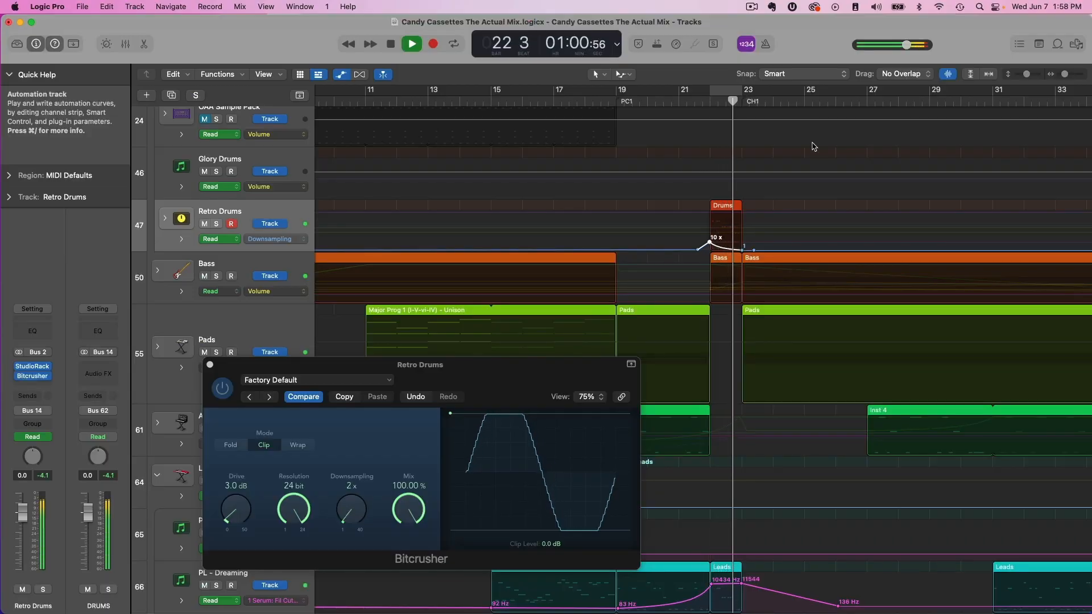
key("space")
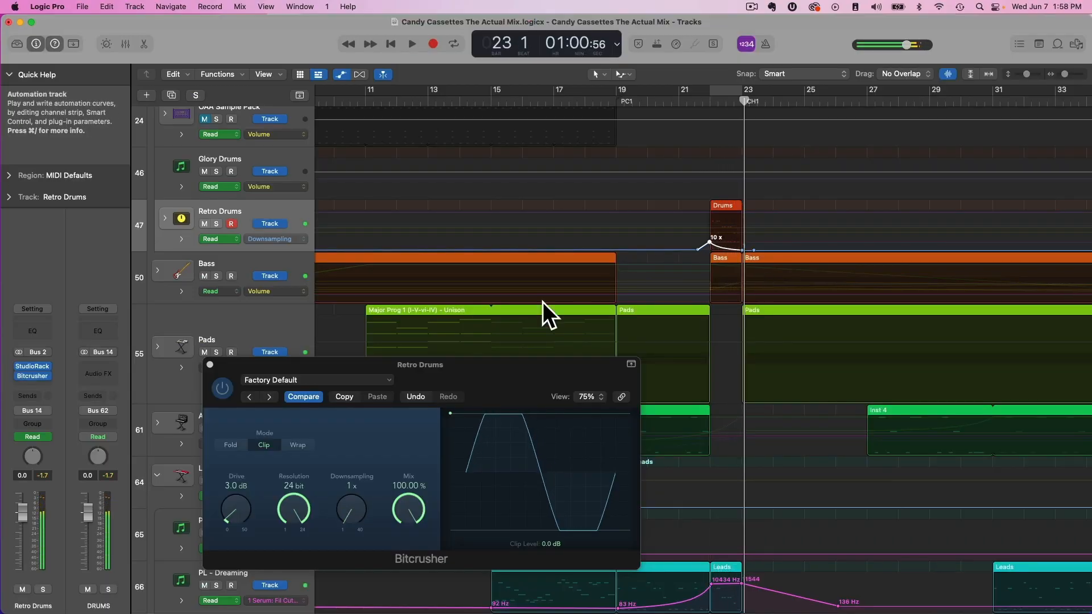
Step: Close the Retro Drums Bitcrusher and examine the lead tracks' automation across the whole arrangement
scroll(722, 239, "up", 8)
scroll(731, 216, "down", 9)
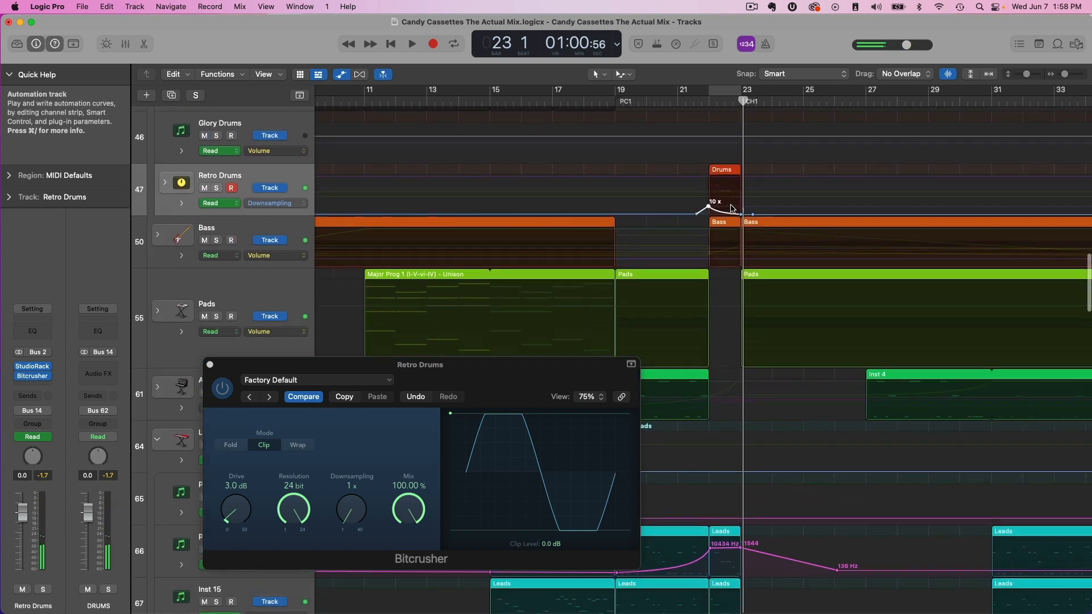
scroll(722, 211, "down", 8)
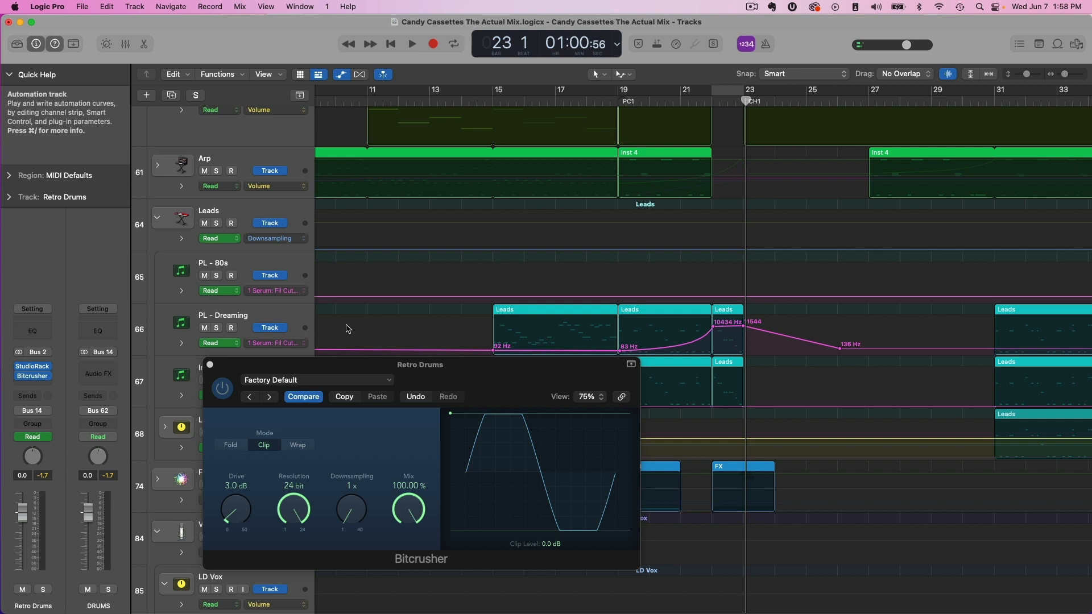
scroll(341, 329, "left", 1)
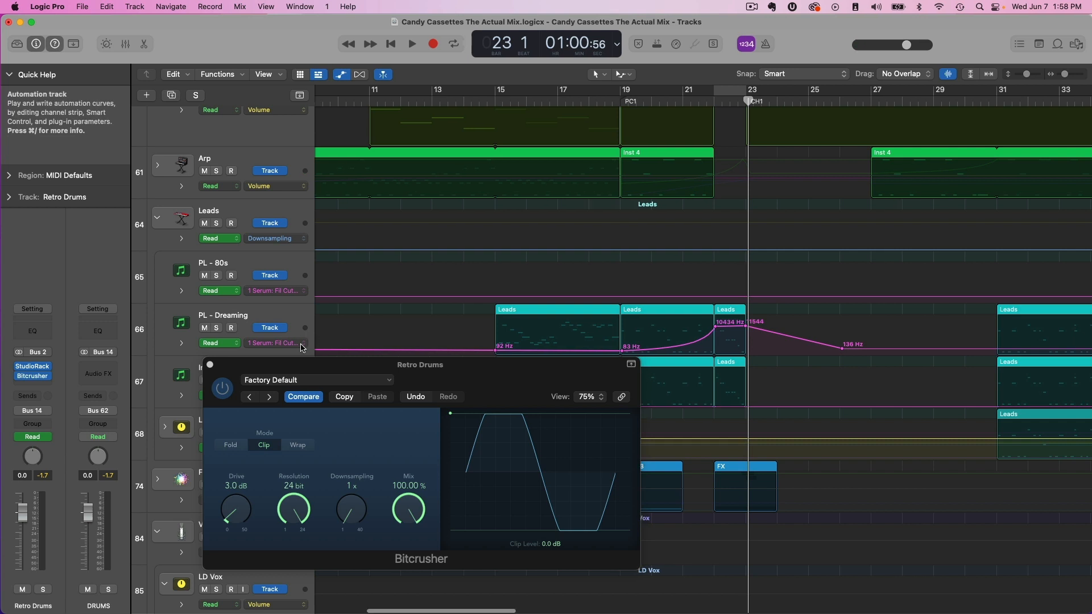
left_click(210, 365)
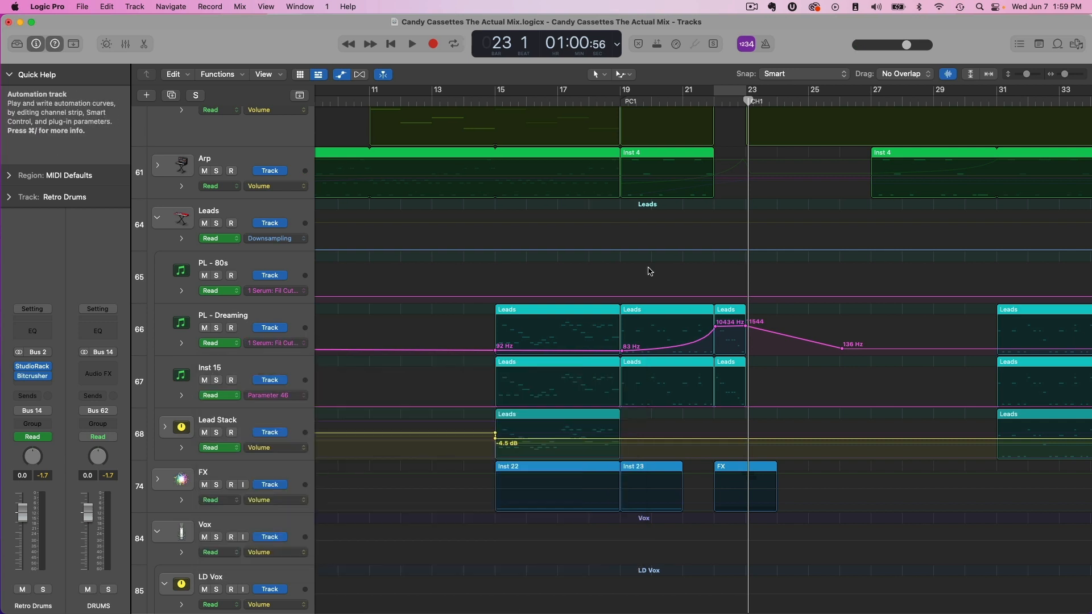
scroll(626, 256, "down", 3)
scroll(614, 251, "left", 5)
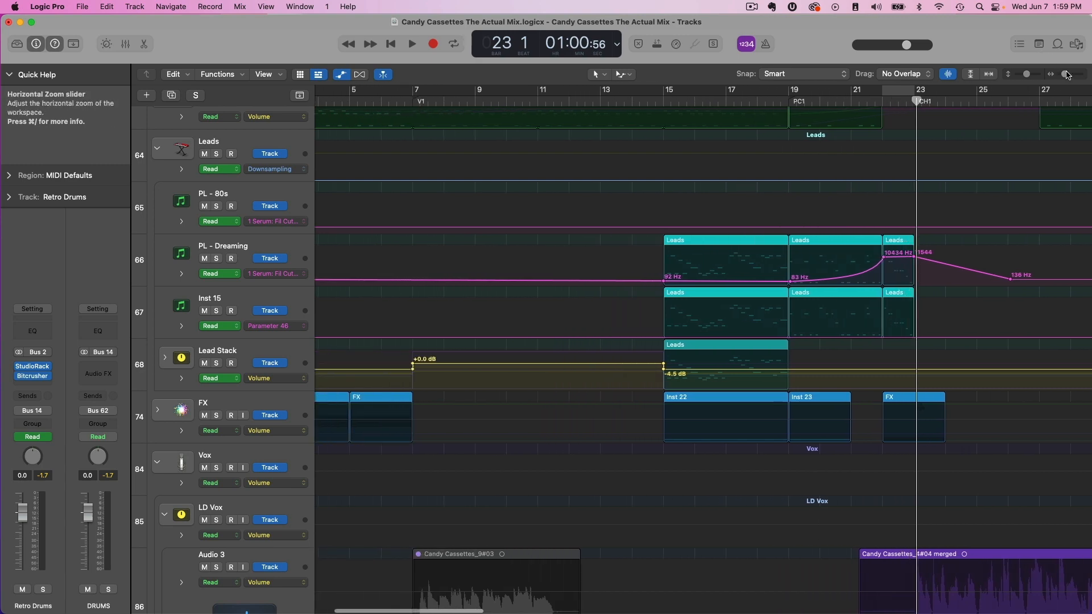
left_click_drag(1064, 75, 1061, 74)
scroll(365, 140, "up", 5)
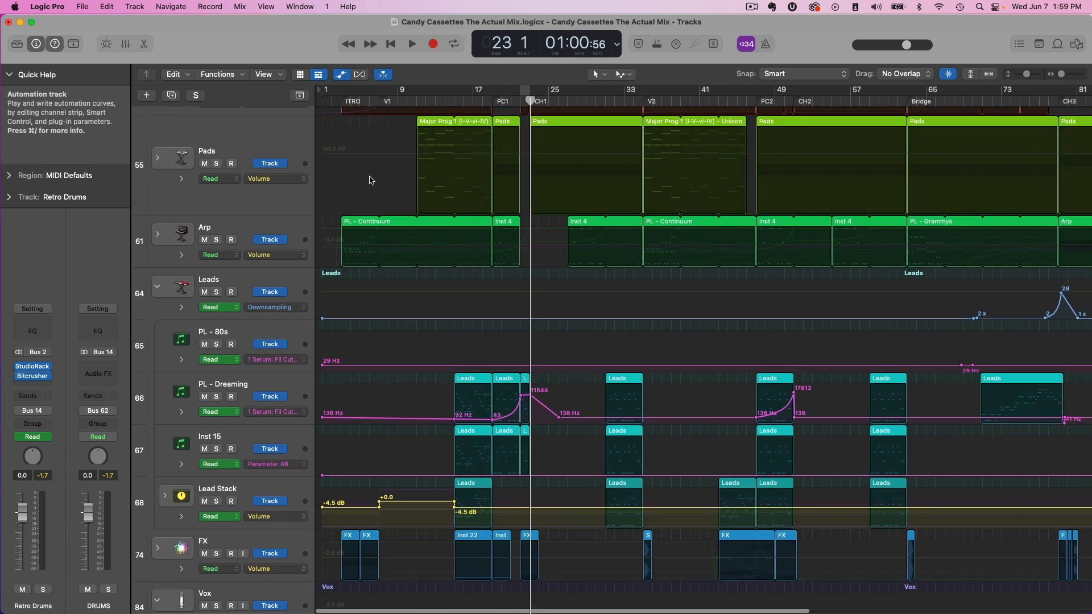
Step: Play the soloed Arp from the intro, expand its stack and open the Bitcrusher on PL - Grammys
key("space")
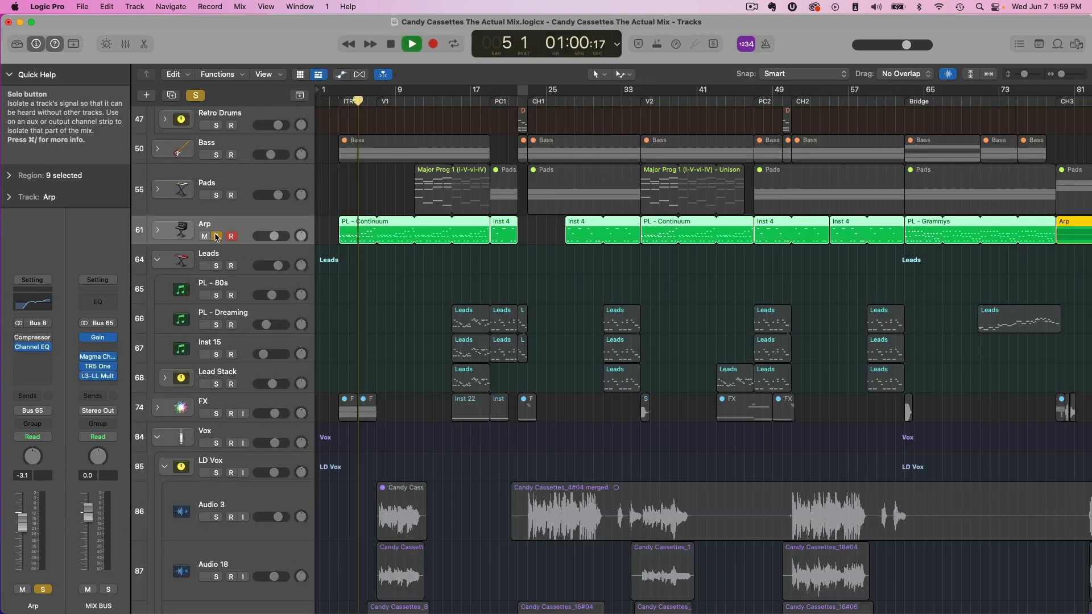
left_click(158, 230)
left_click(243, 258)
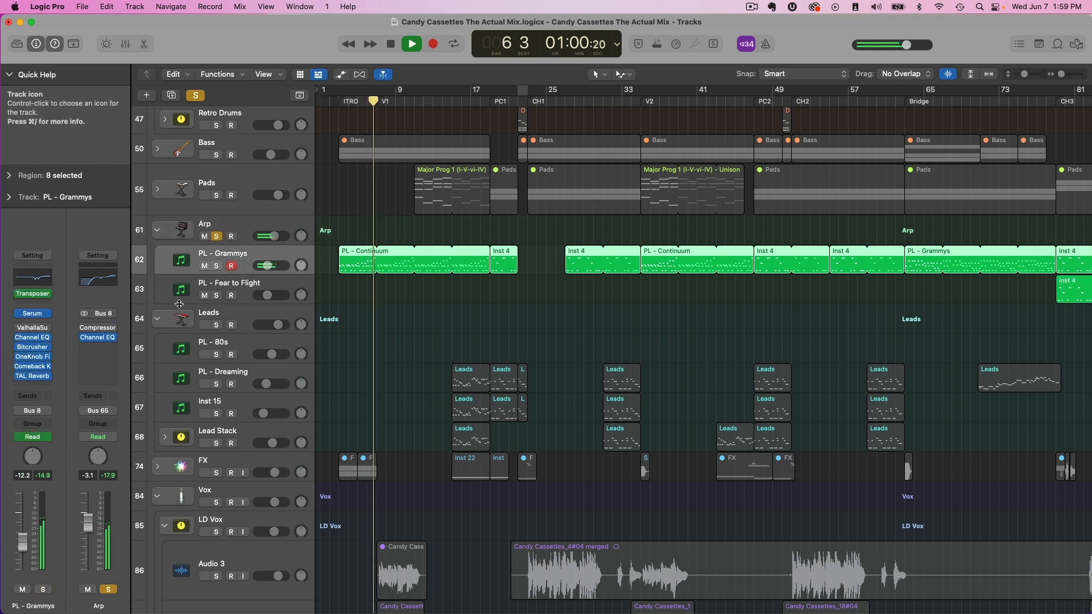
key("space")
left_click(32, 349)
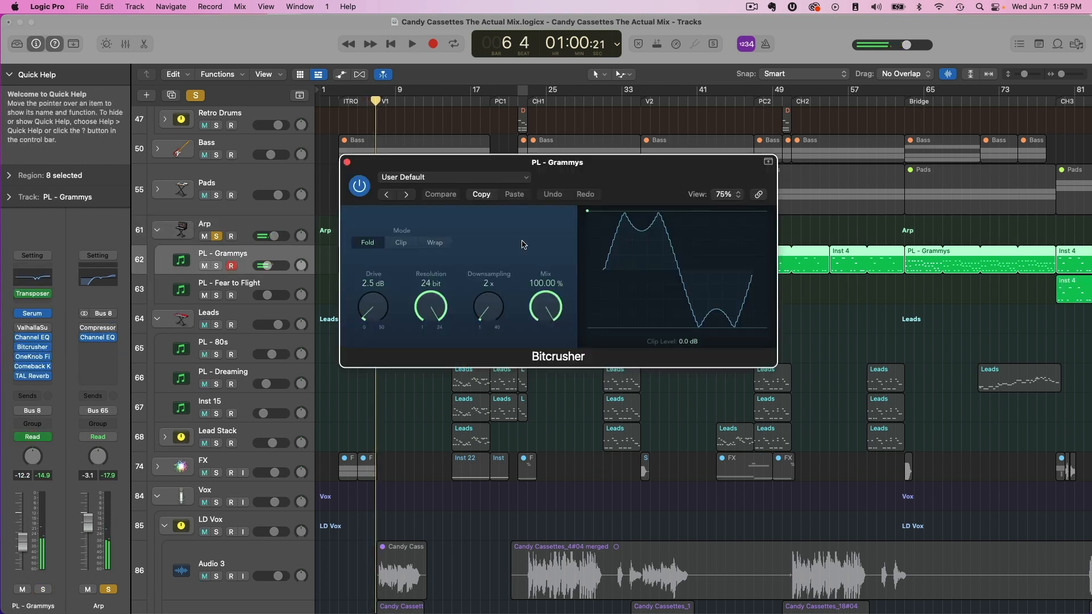
Step: Play the intro arp while bypassing and re-enabling the PL - Grammys Bitcrusher to compare the sound
left_click_drag(638, 163, 815, 218)
key("space")
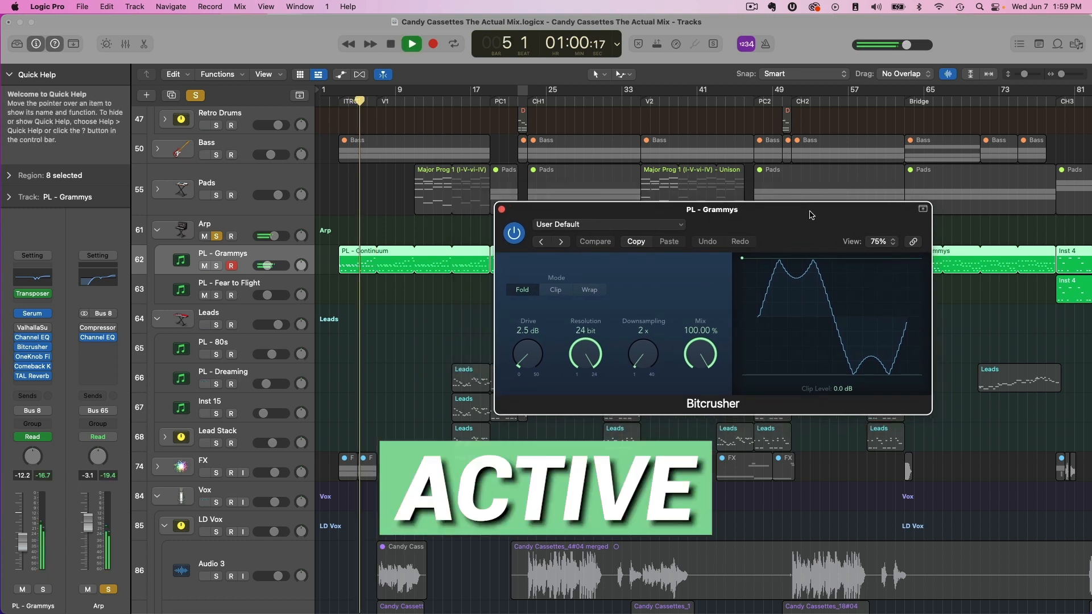
left_click(514, 233)
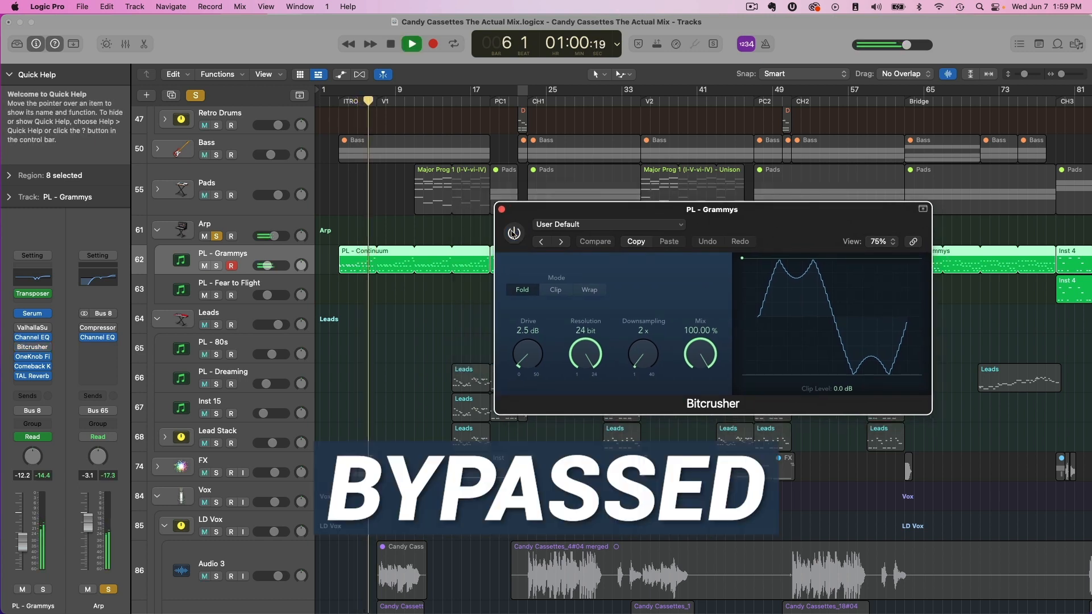
left_click(513, 233)
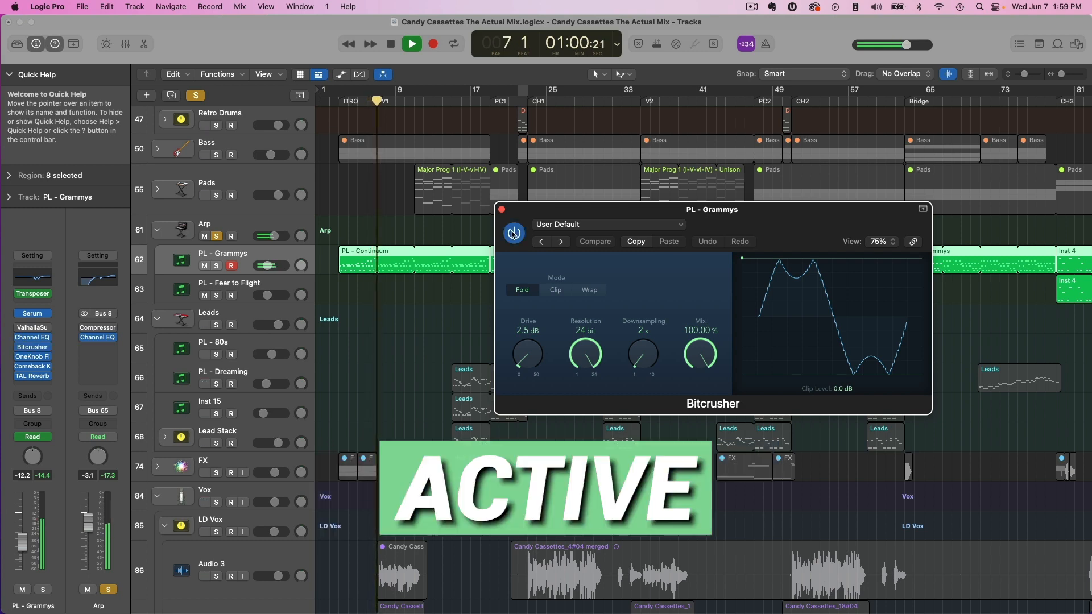
key("space")
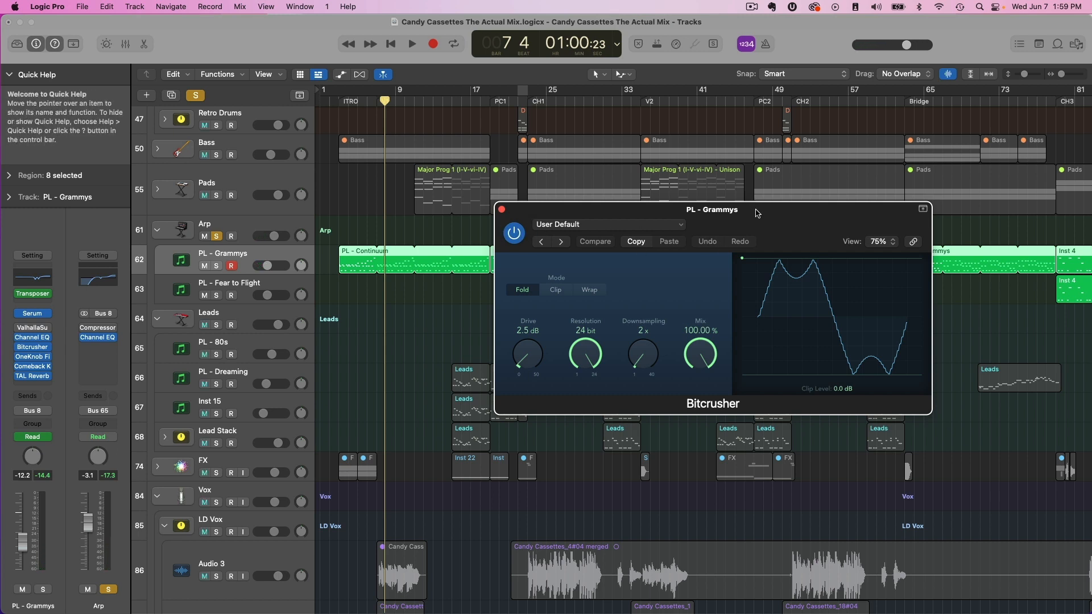
Step: Replay the arp starting with the Bitcrusher bypassed, alternating between active and bypassed, and leave it active
left_click_drag(749, 214, 779, 157)
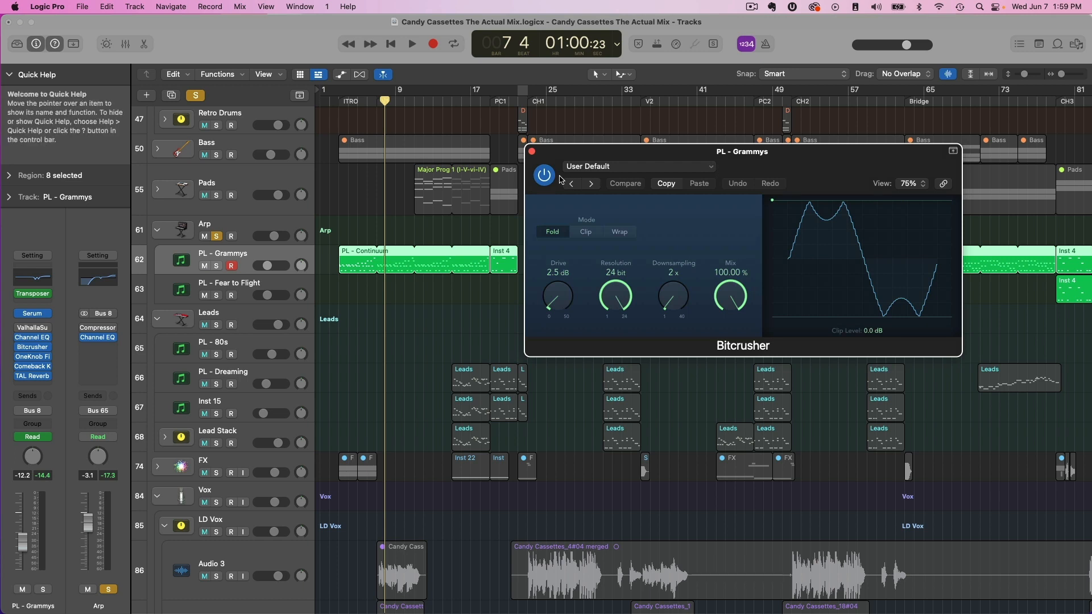
left_click(545, 176)
key("space")
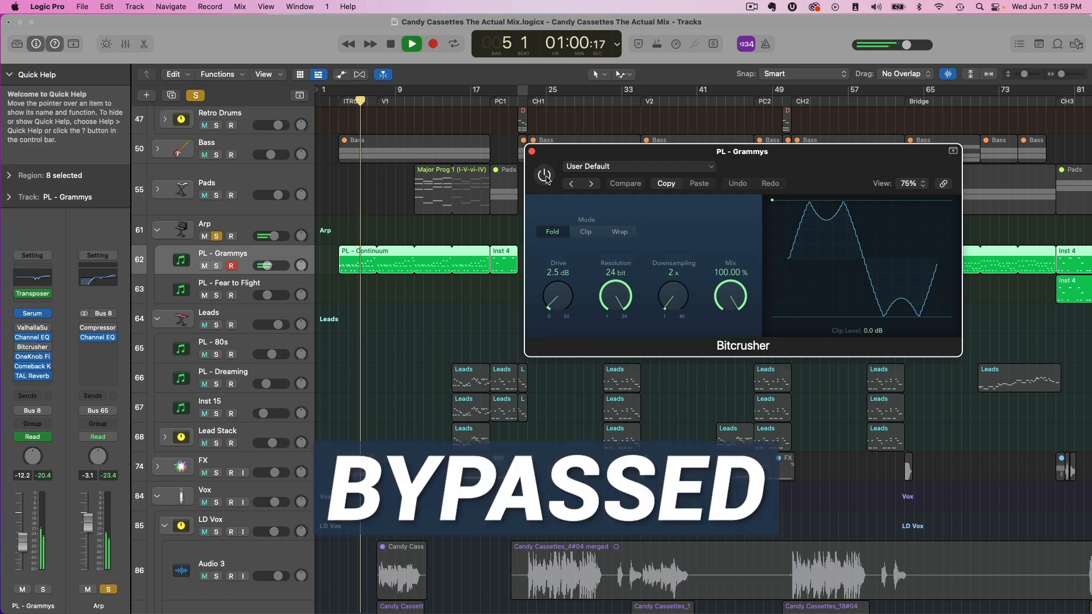
left_click(546, 178)
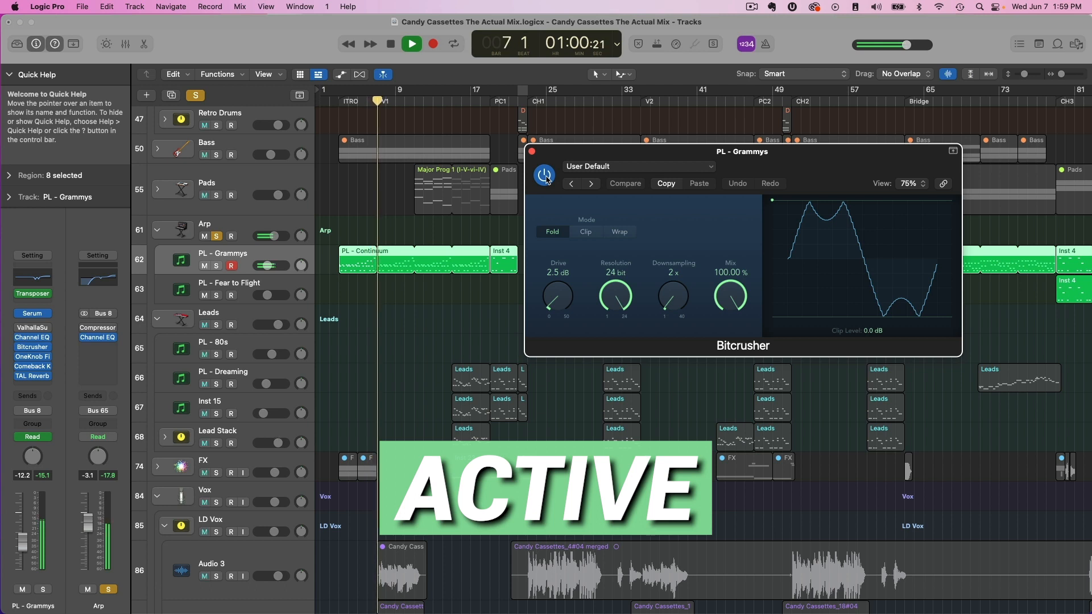
left_click(546, 178)
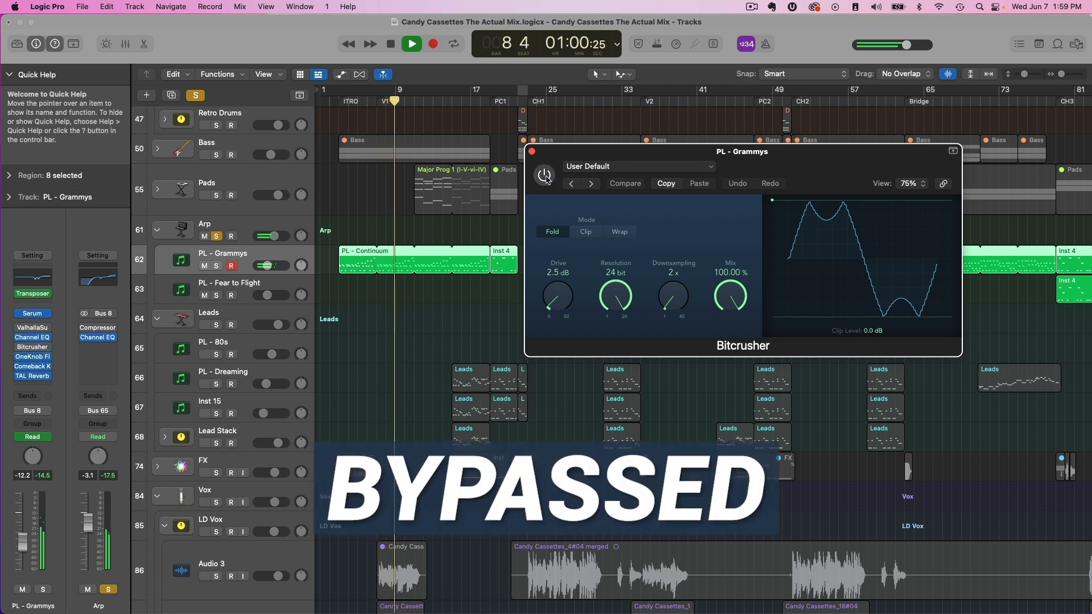
left_click(546, 177)
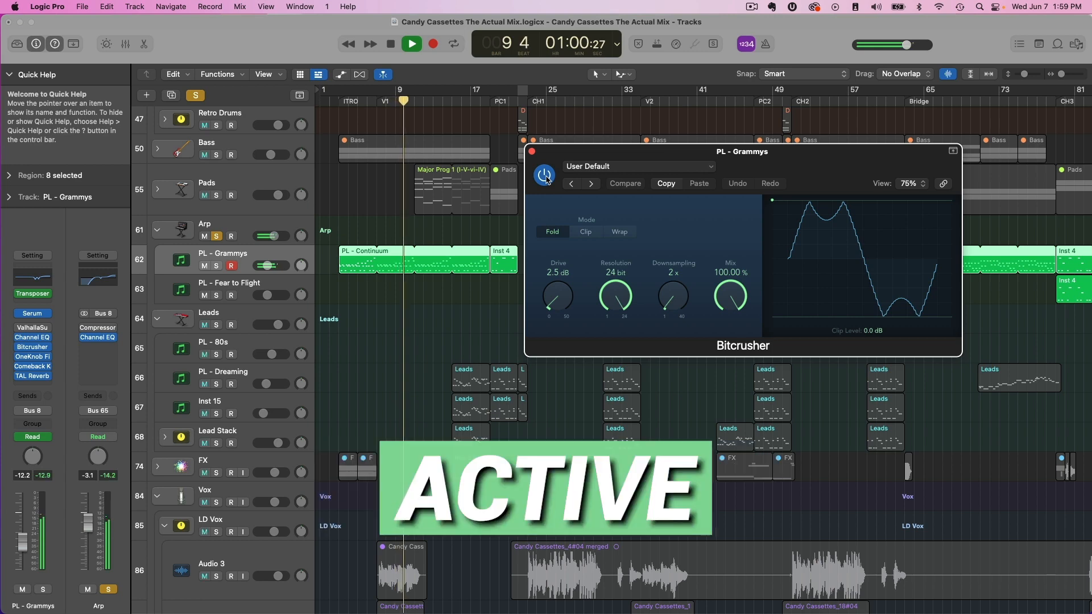
key("space")
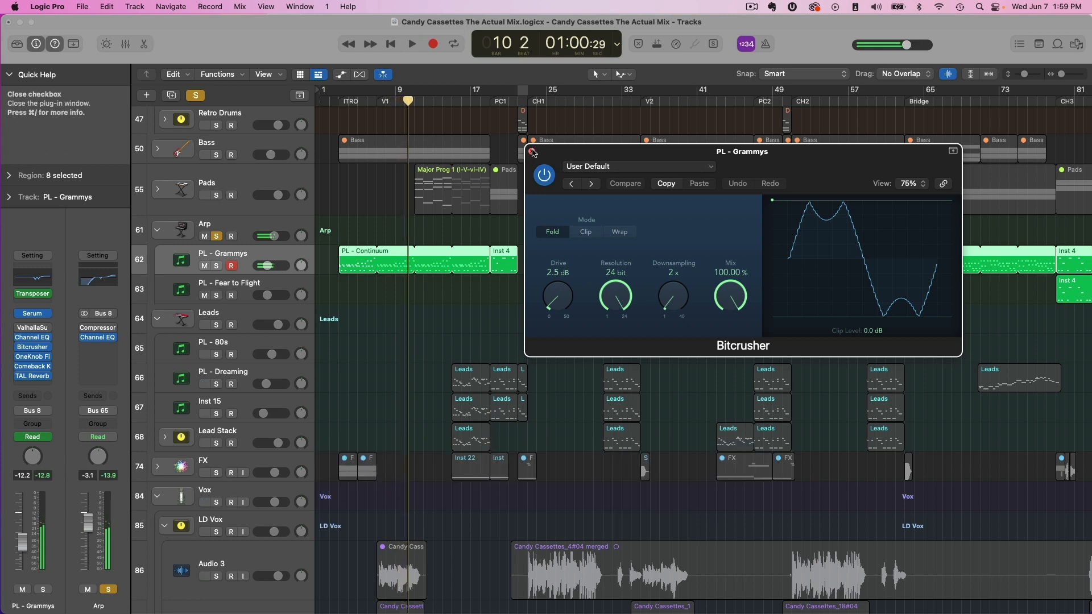
Step: Close the PL - Grammys Bitcrusher and select the Inst 15 track in the Leads stack to inspect its channel strips
left_click(532, 151)
scroll(587, 255, "down", 3)
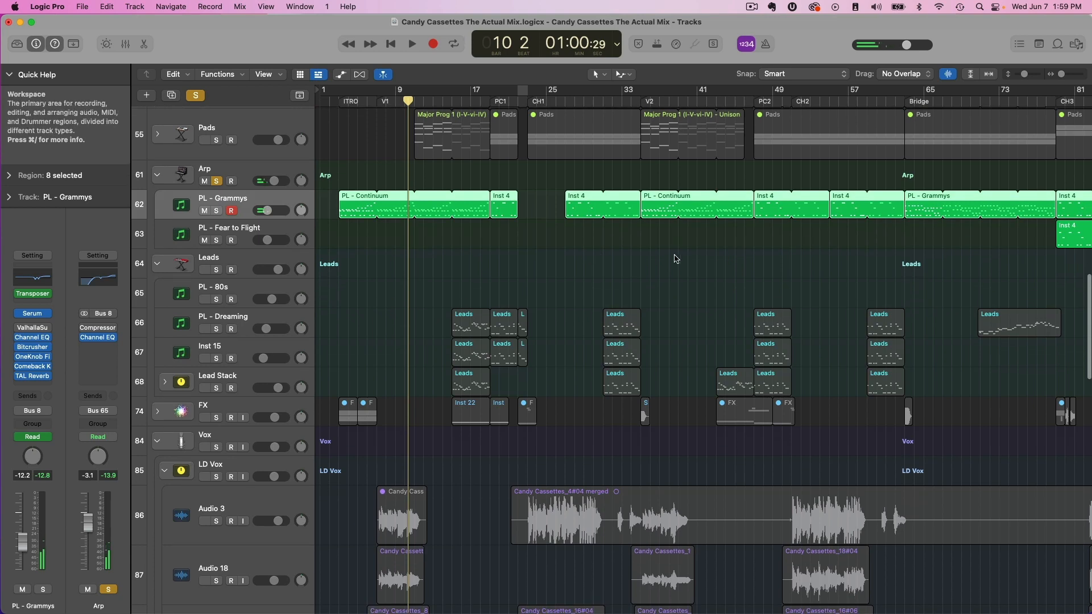
scroll(694, 260, "right", 3)
scroll(694, 260, "down", 3)
scroll(692, 255, "right", 5)
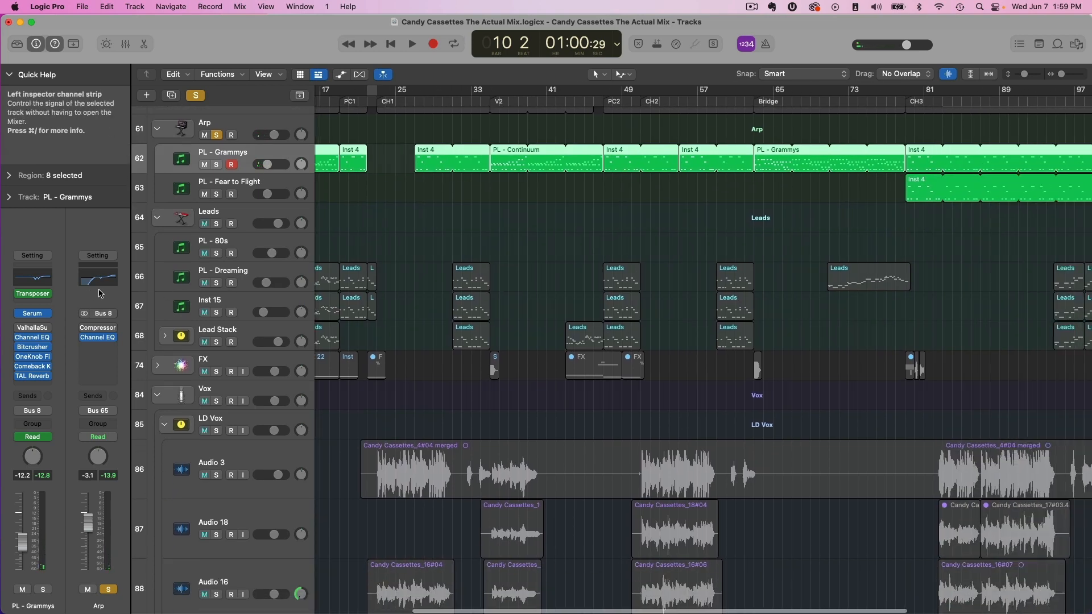
left_click(256, 277)
left_click(239, 307)
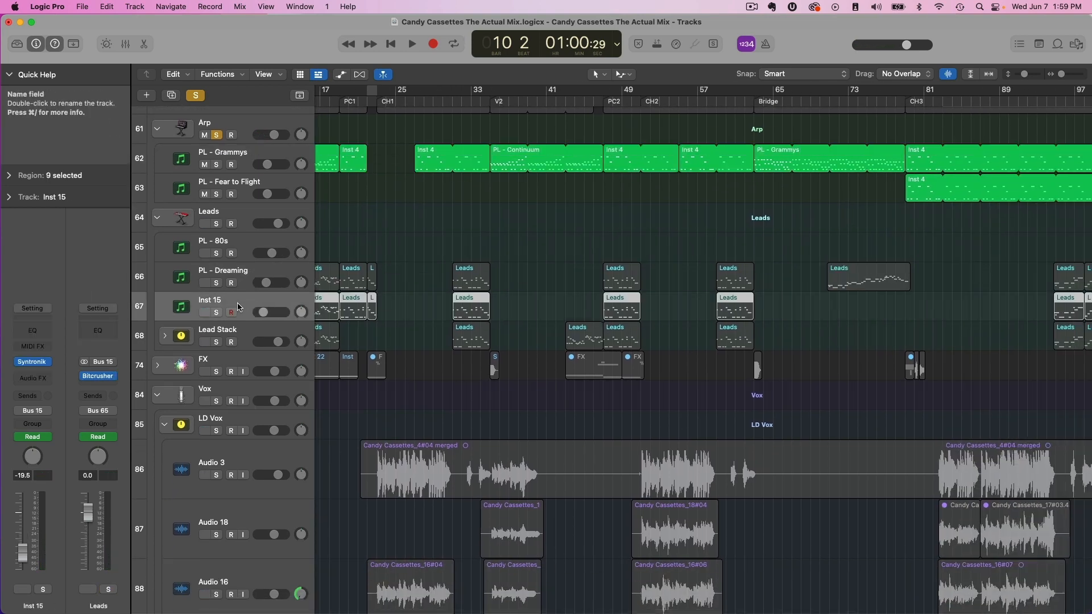
Step: Collapse the DRUMS, Arp, Leads and Vox track stacks
scroll(171, 310, "up", 20)
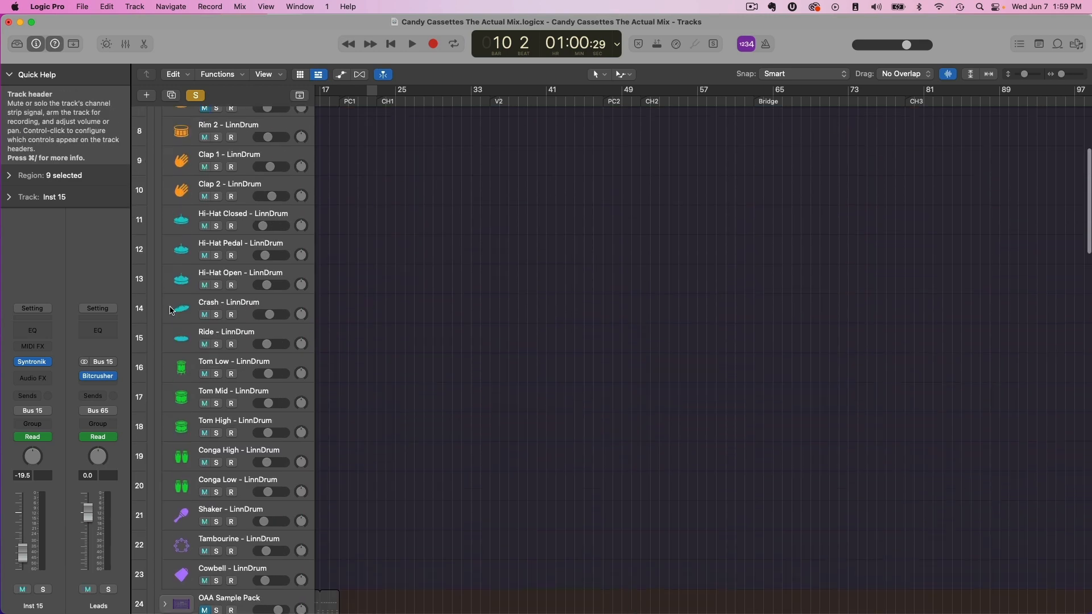
scroll(171, 310, "up", 5)
left_click(157, 121)
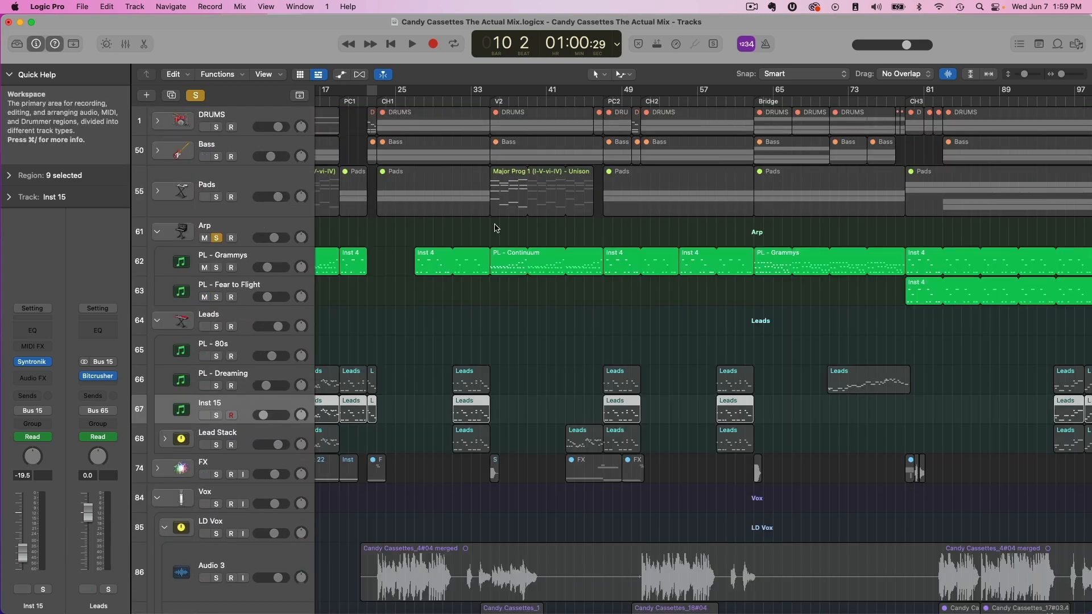
left_click(161, 236)
left_click(157, 232)
left_click(157, 260)
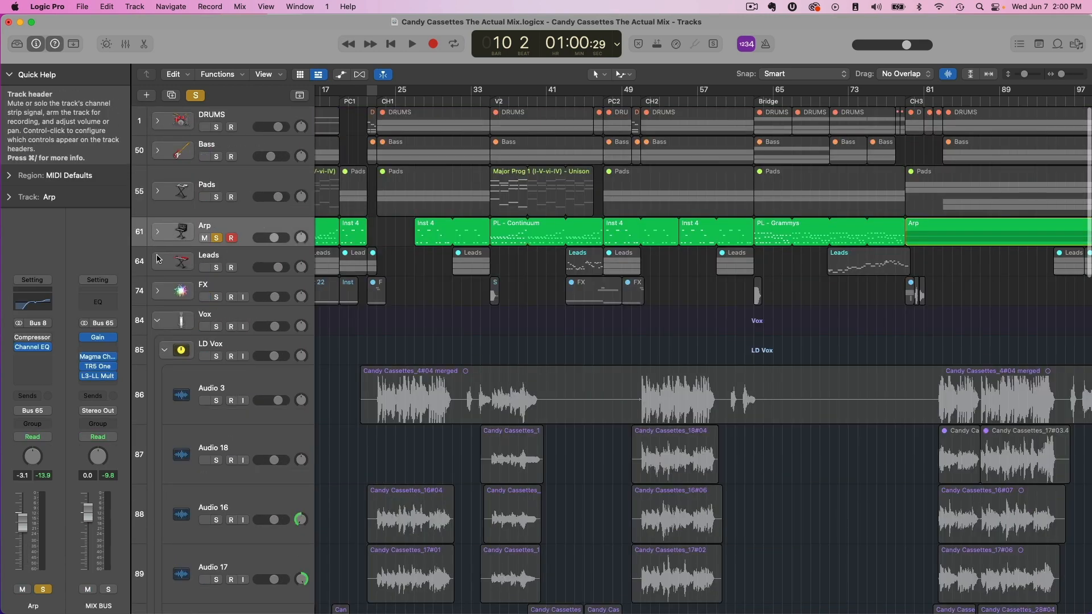
left_click(162, 321)
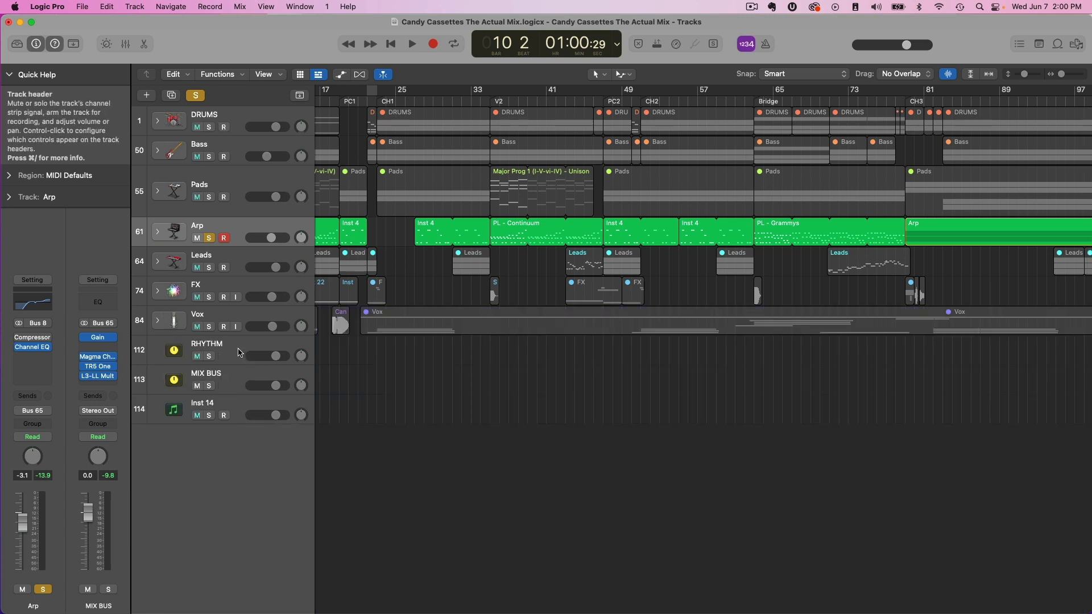
Step: Select the RHYTHM track and show the automation lanes around the Bridge
left_click(573, 358)
scroll(573, 358, "right", 2)
scroll(573, 357, "right", 2)
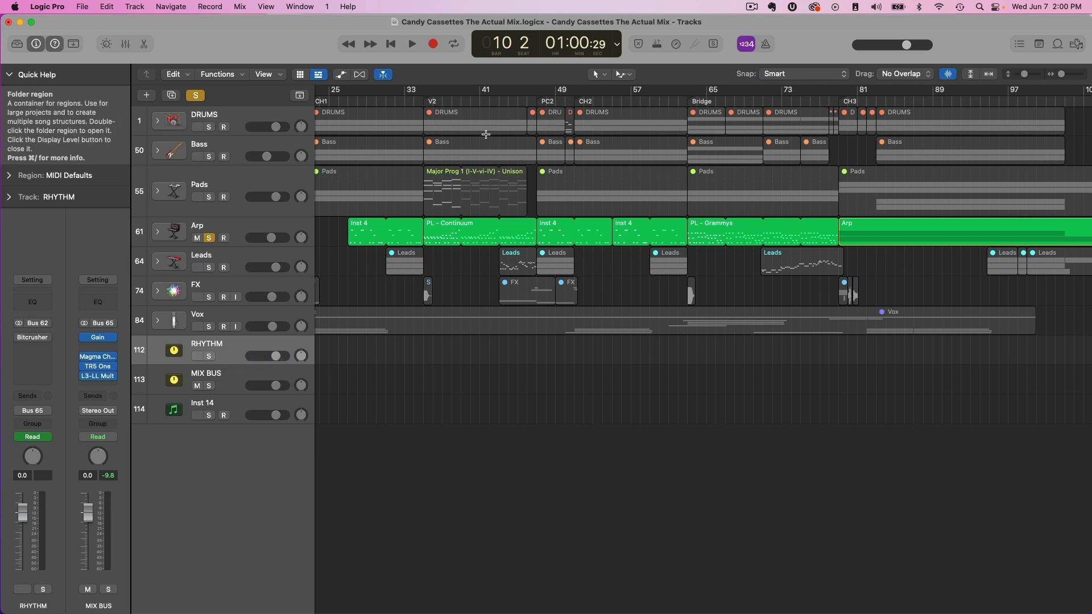
key("a")
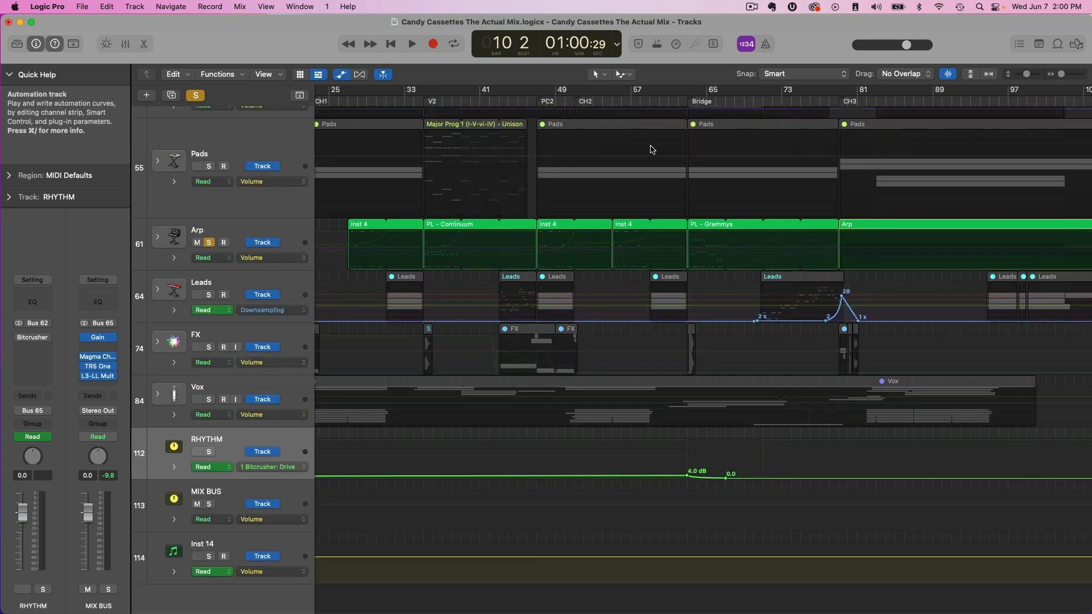
Step: Place the playhead at bar 62, just before the Bridge, and open the RHYTHM track's Bitcrusher
left_click(678, 100)
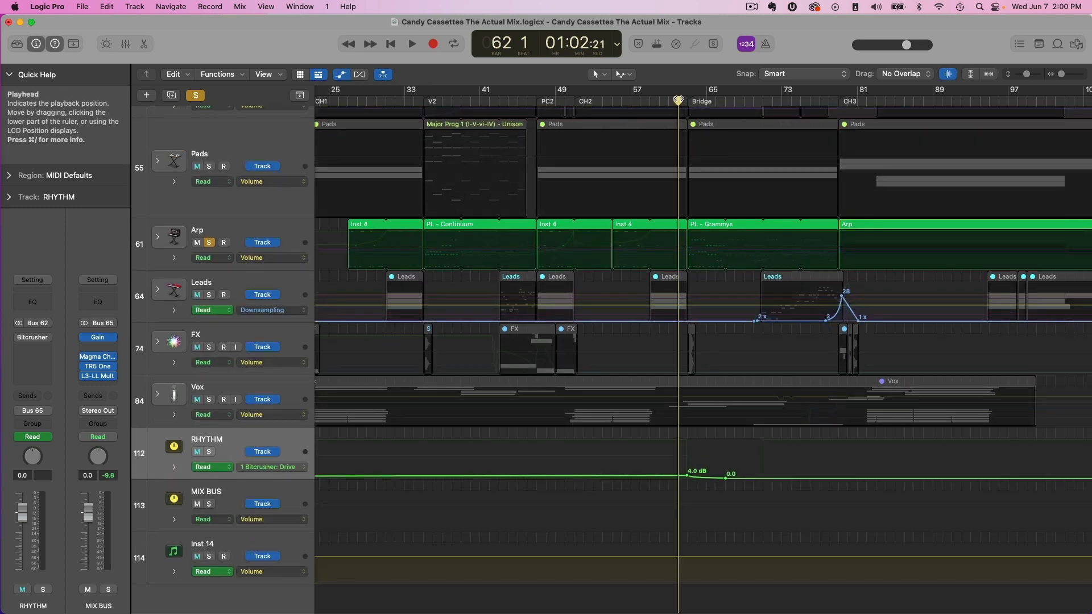
key("v")
key("super+Right")
key("super+Right")
key("super+Right")
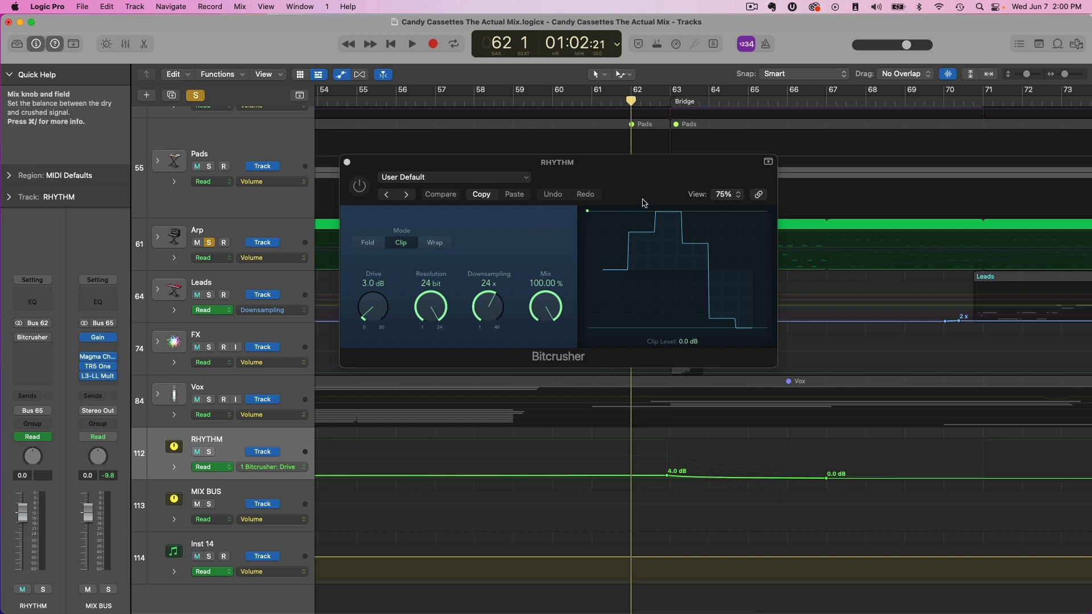
Step: Turn off soloing and play the full mix from bar 62 into the Bridge, keeping the RHYTHM Bitcrusher in view clear of the track controls
left_click_drag(643, 199, 271, 218)
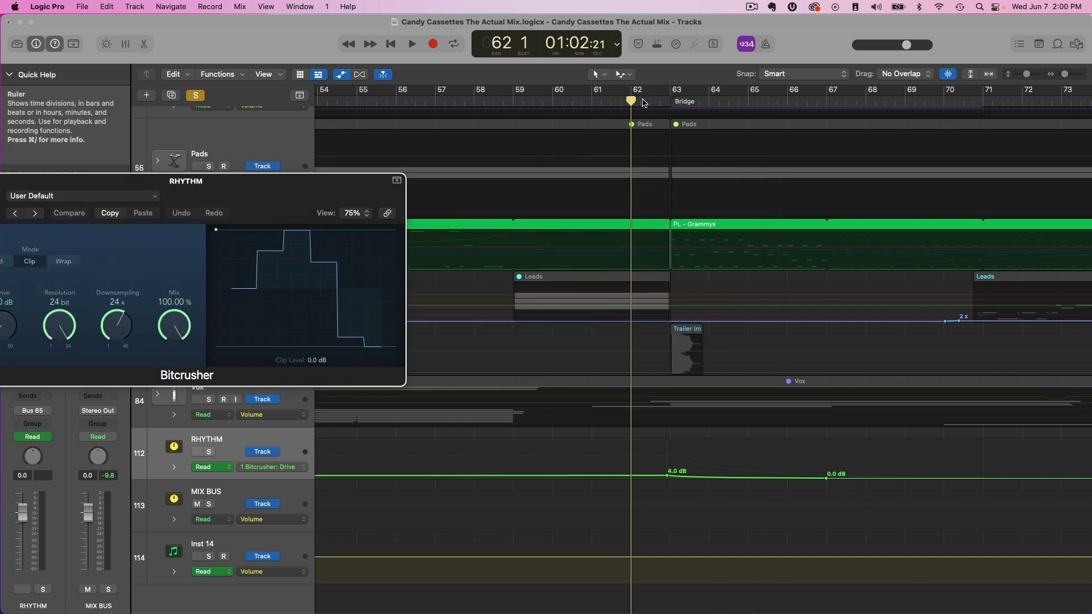
key("s")
key("space")
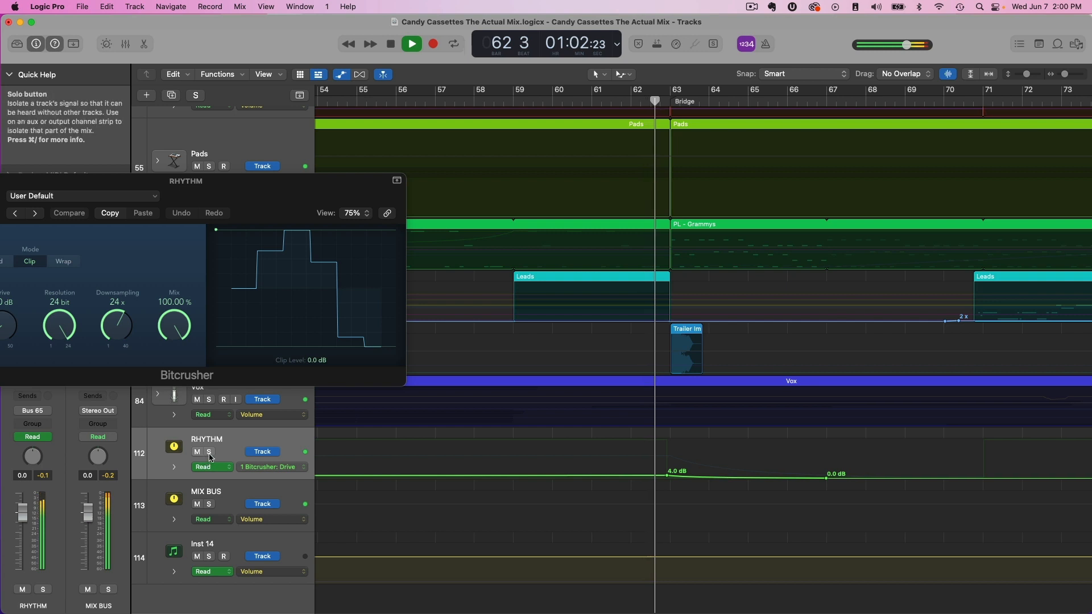
left_click_drag(255, 196, 705, 225)
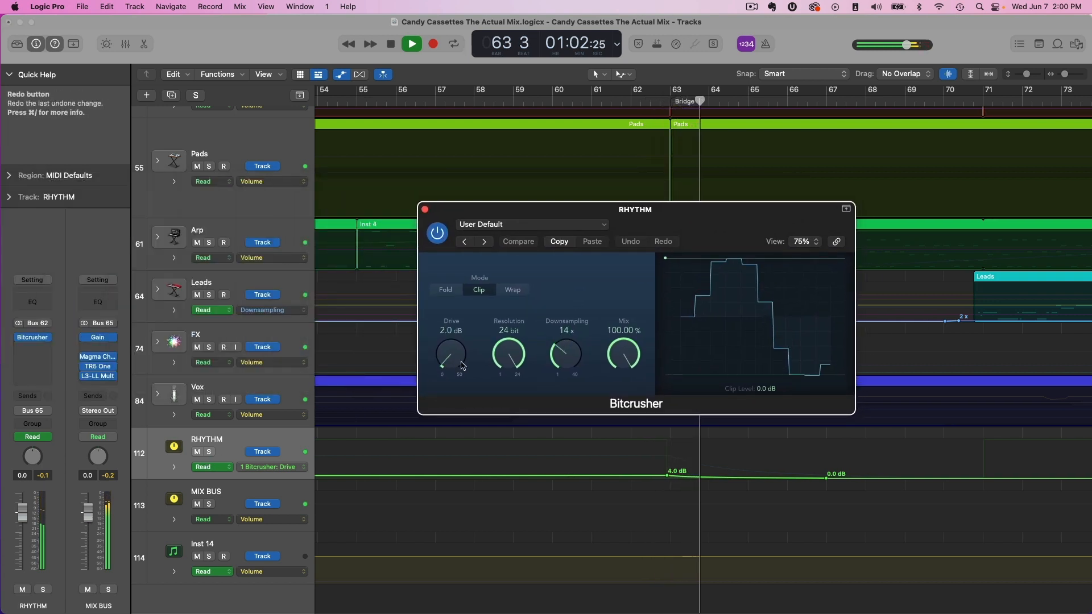
Step: Solo the RHYTHM track and replay the transition into the Bridge to hear its automated Bitcrusher alone
left_click(211, 452)
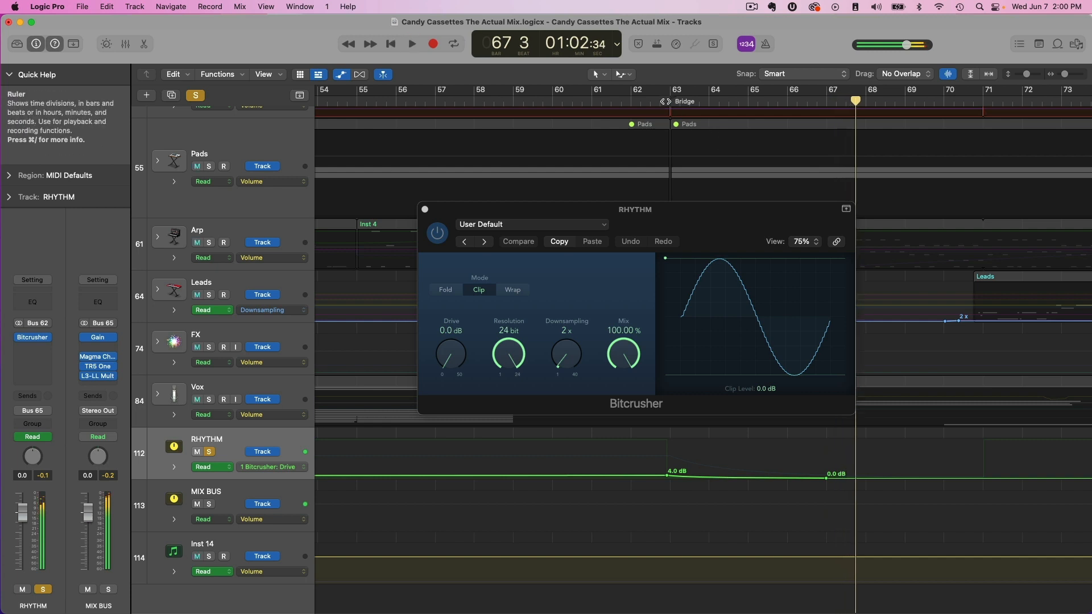
key("space")
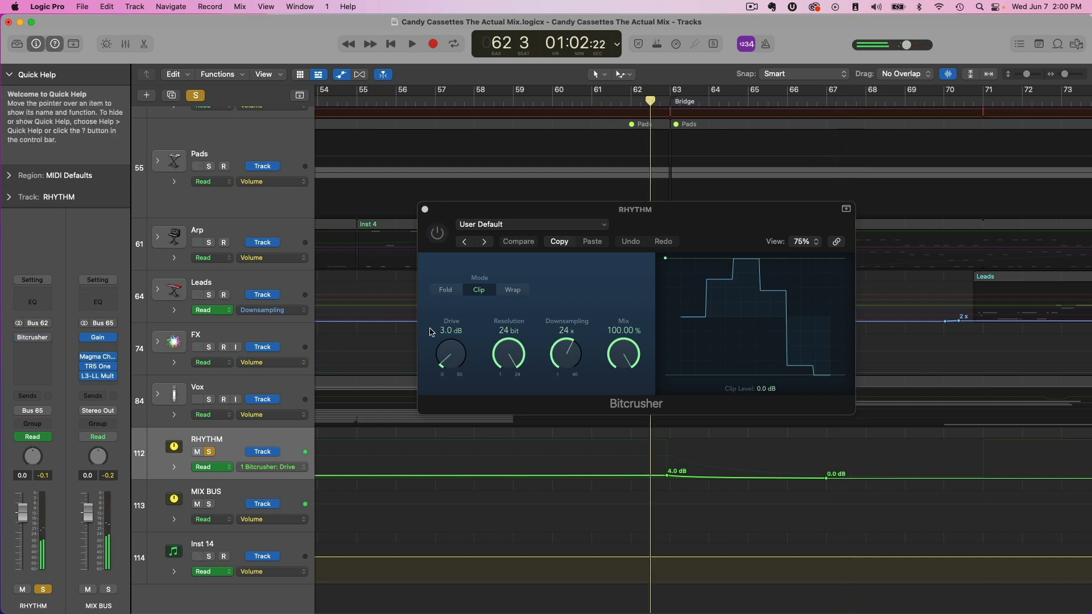
key("space")
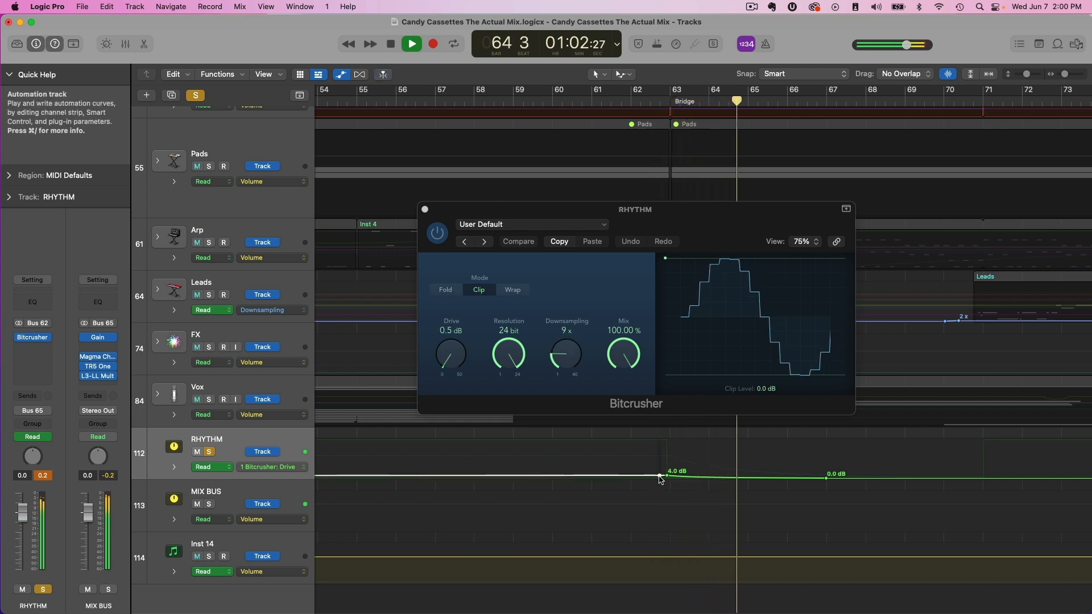
Step: Move the RHYTHM track's Bitcrusher Drive automation point before the Bridge to 0.0 dB at bar 62, creating a ramp up to the Bridge
left_click_drag(666, 474, 599, 494)
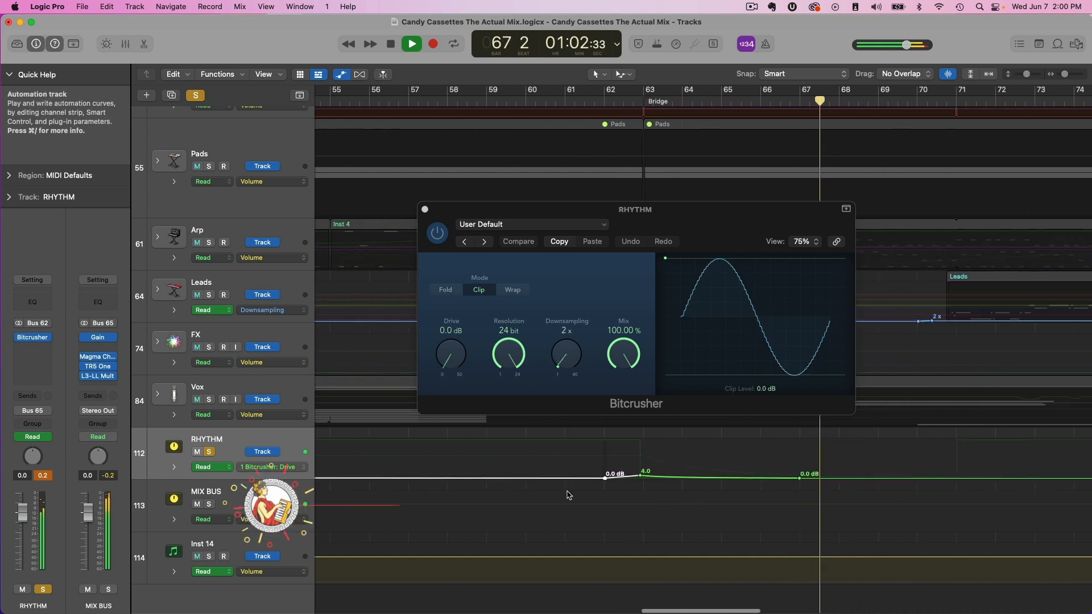